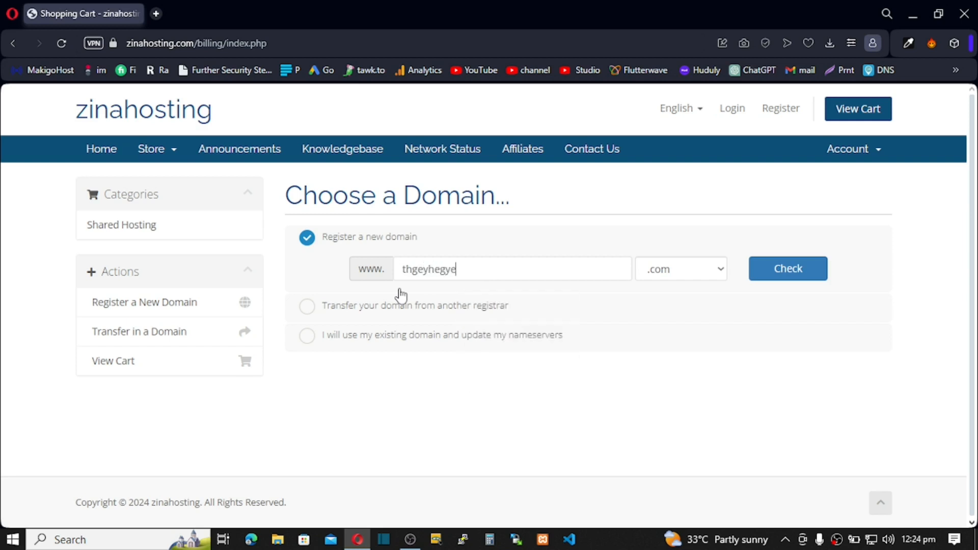
# Step: Check the availability of the new domain thgeyhegyegy.com and continue with its registration
pyautogui.click(803, 268)
pyautogui.scroll(-2, 702, 313)
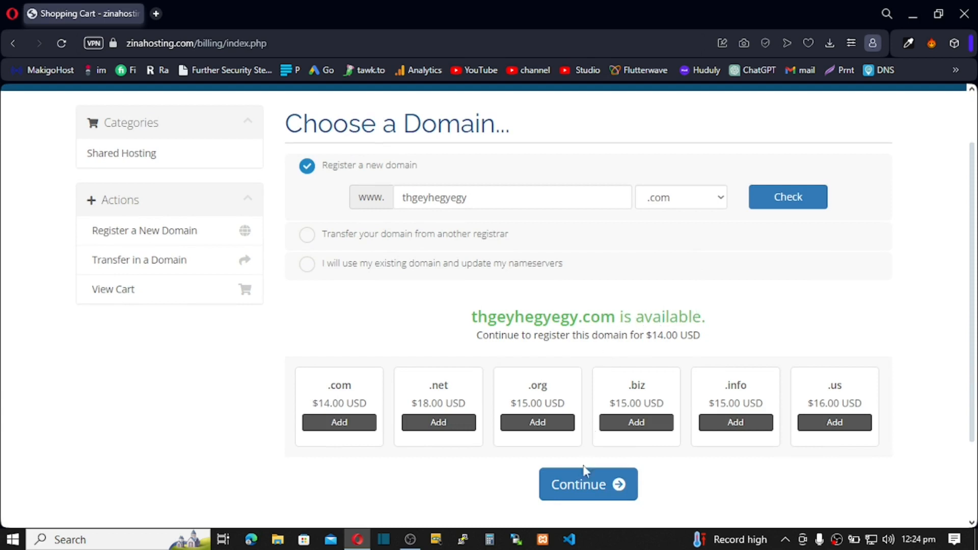
pyautogui.click(583, 485)
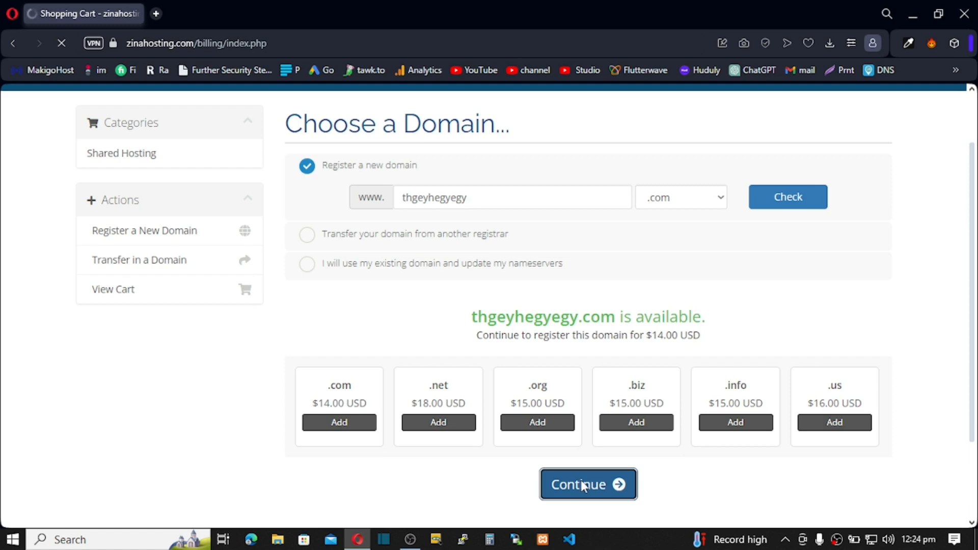
# Step: Choose the 12-month billing cycle for the Basic shared hosting plan and continue the order
pyautogui.scroll(-5, 595, 459)
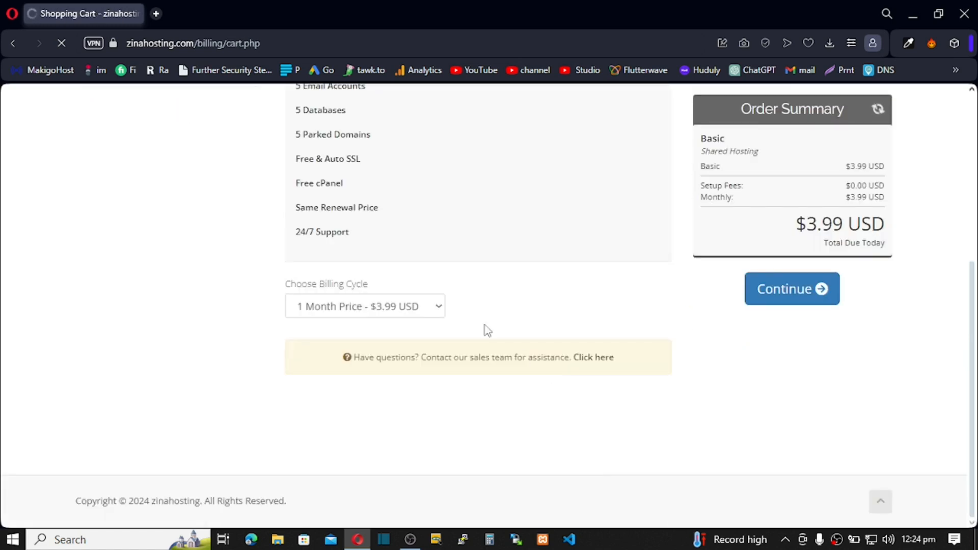
pyautogui.click(437, 306)
pyautogui.click(423, 338)
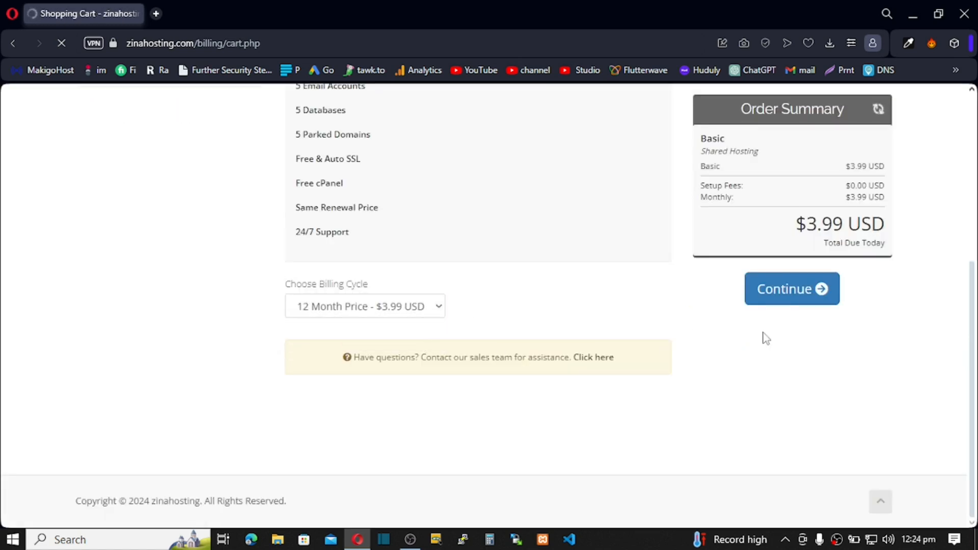
pyautogui.click(788, 291)
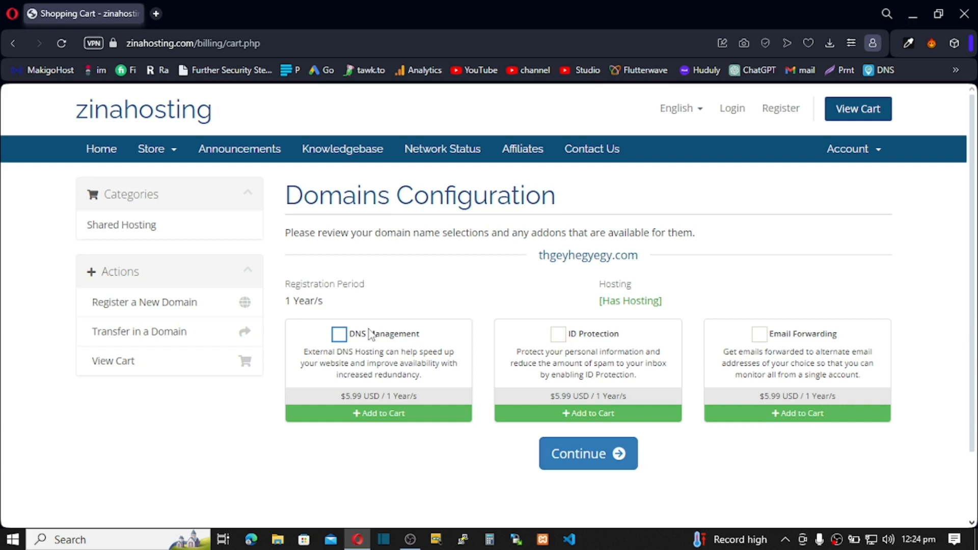
# Step: Add ID Protection to the domain and apply the promo code HOT40 to the cart
pyautogui.click(559, 335)
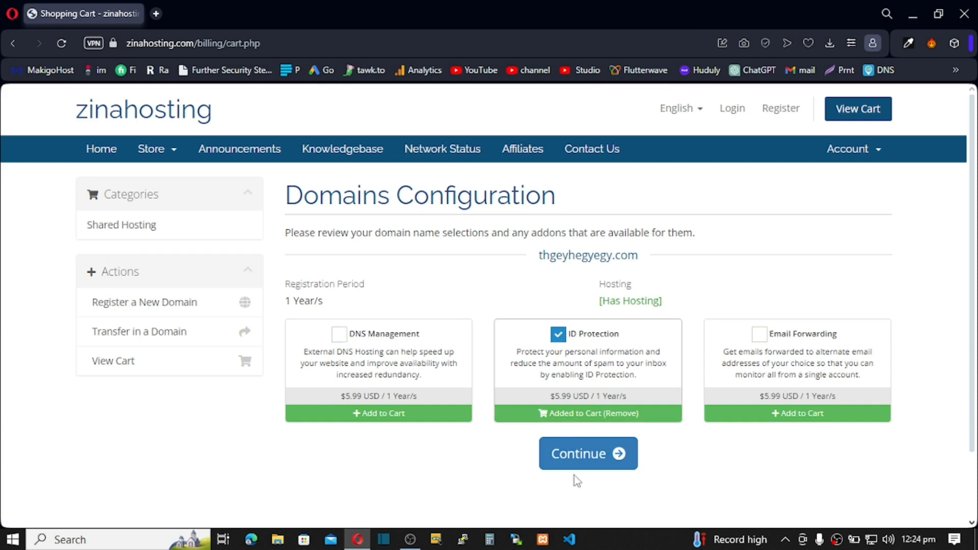
pyautogui.click(577, 456)
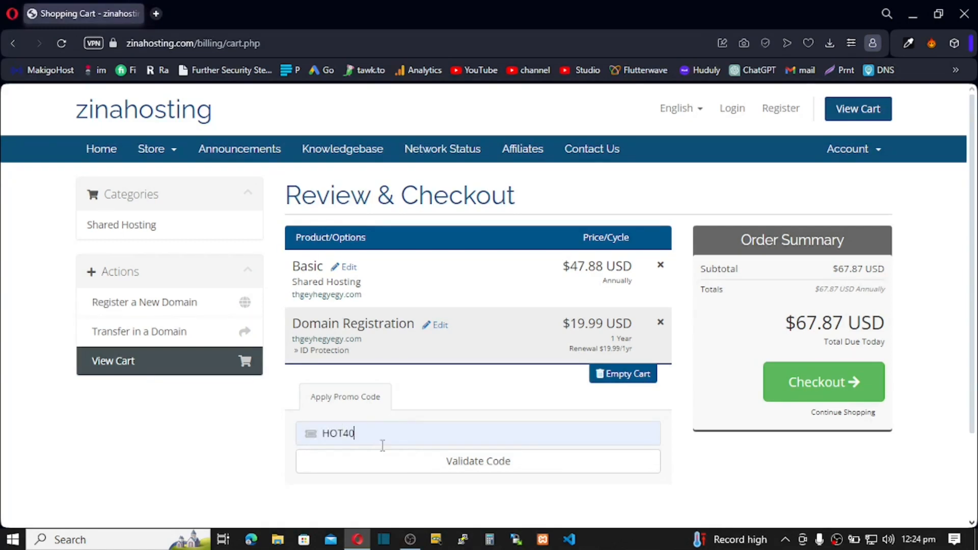
pyautogui.click(442, 473)
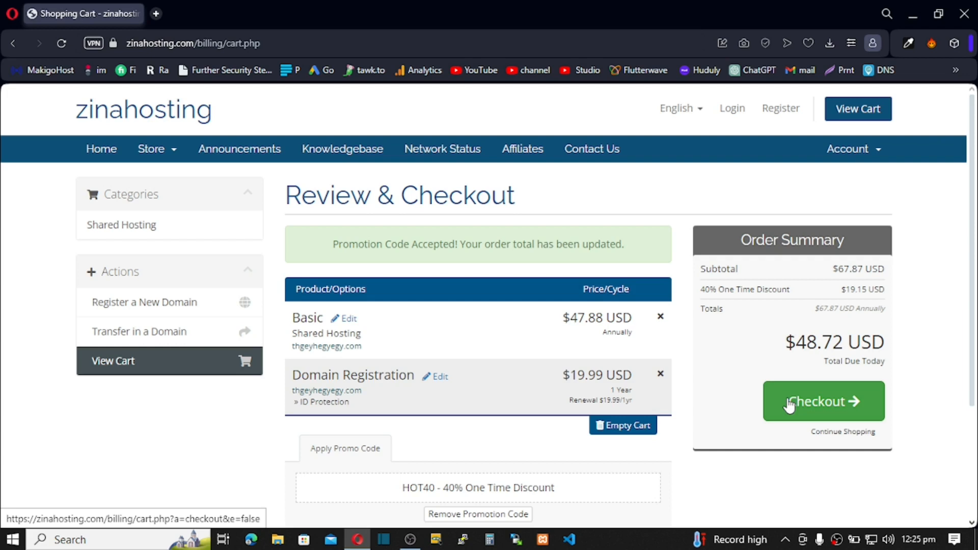
# Step: Proceed to checkout and fill in the customer's name, e-mail, phone number and billing address
pyautogui.click(812, 407)
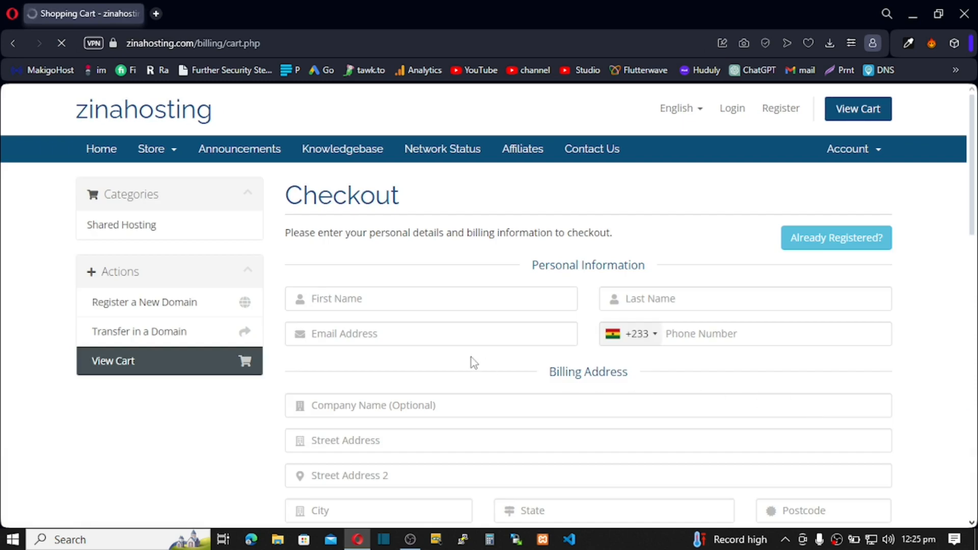
pyautogui.scroll(-7, 473, 346)
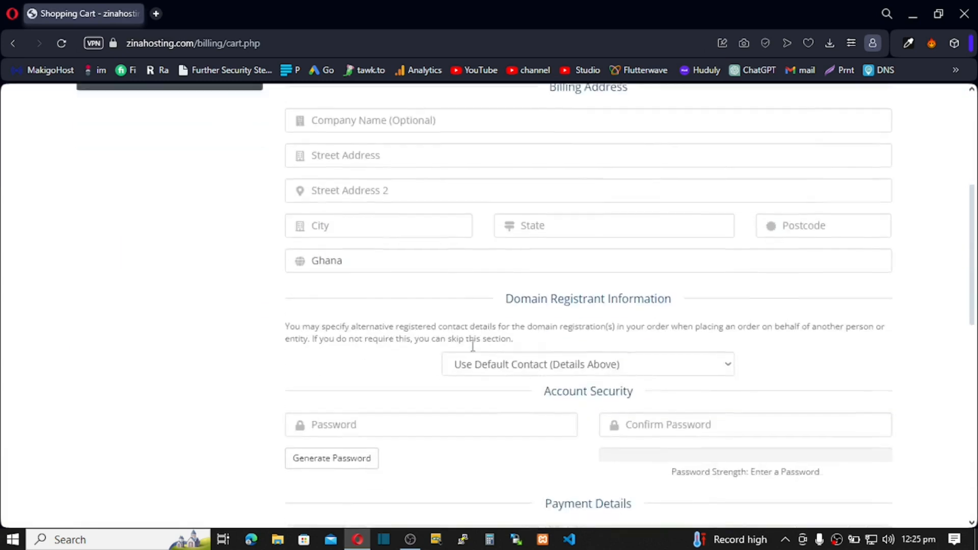
pyautogui.scroll(-4, 473, 345)
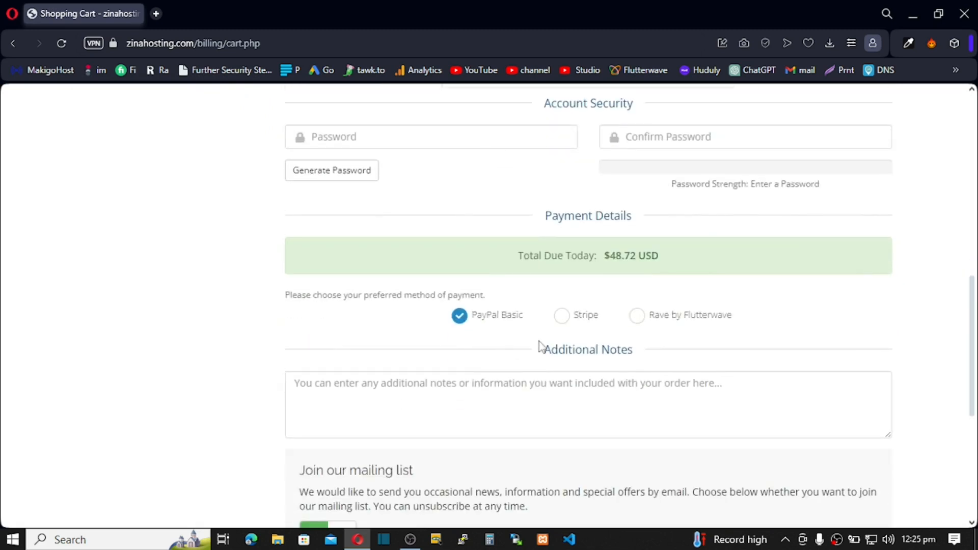
pyautogui.scroll(-5, 539, 342)
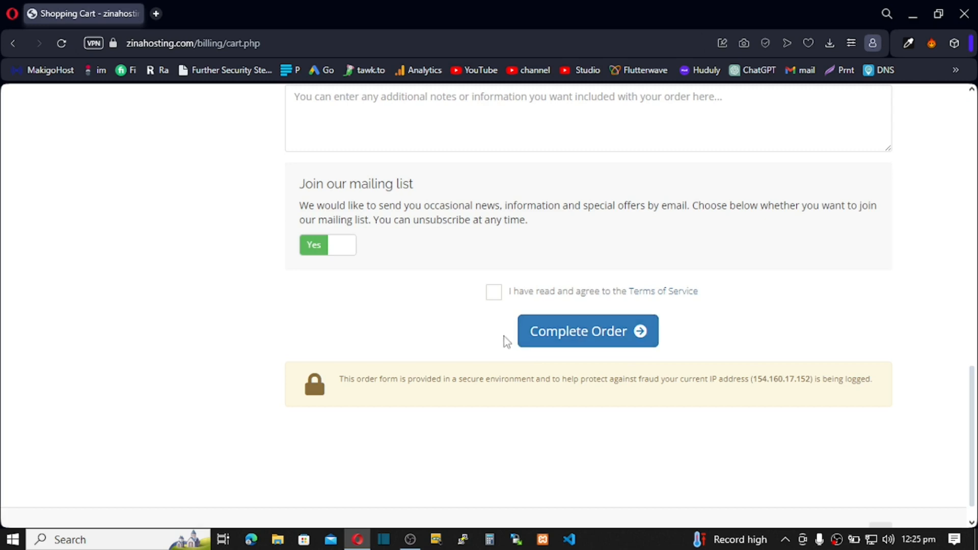
pyautogui.scroll(15, 504, 336)
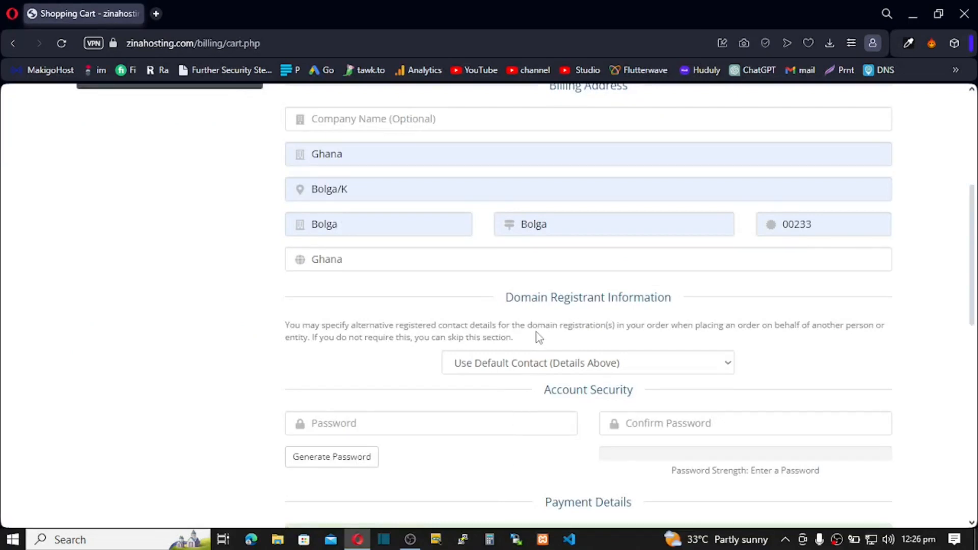
pyautogui.scroll(4, 537, 336)
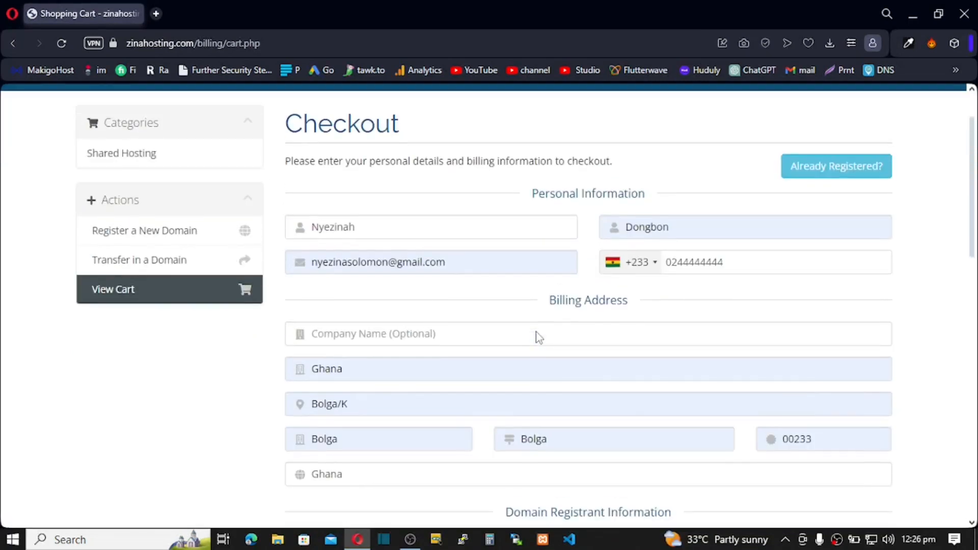
# Step: Generate a 12-character account password, copy it and insert it into both password fields
pyautogui.scroll(-7, 537, 332)
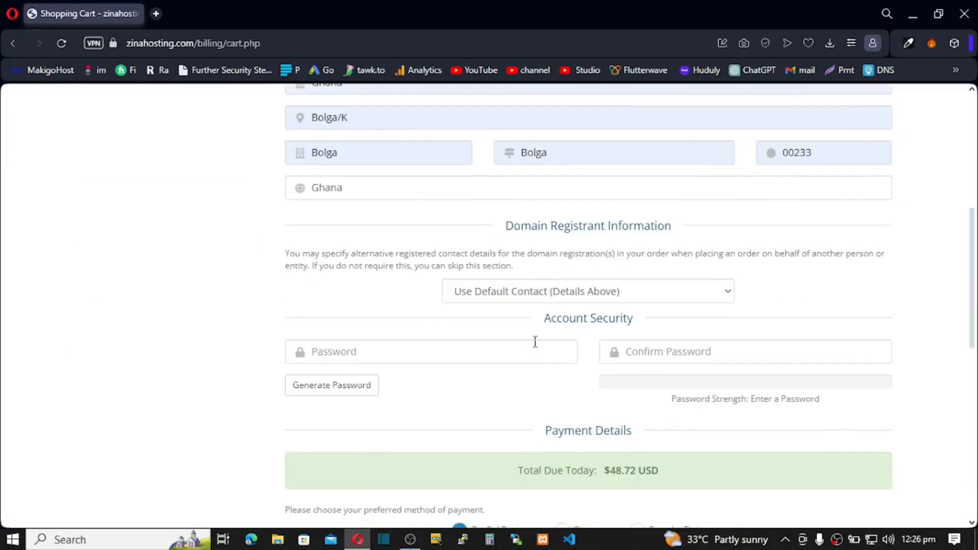
pyautogui.click(338, 320)
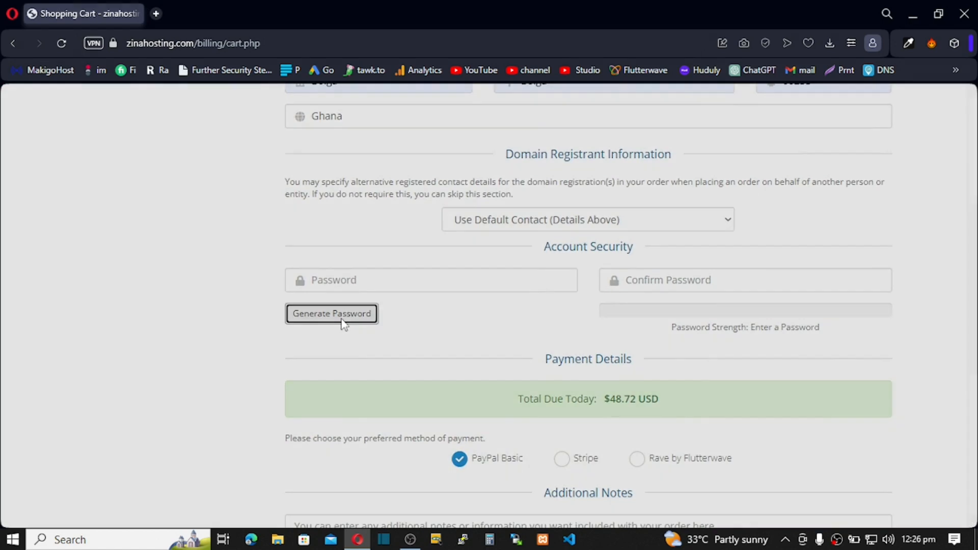
pyautogui.click(564, 240)
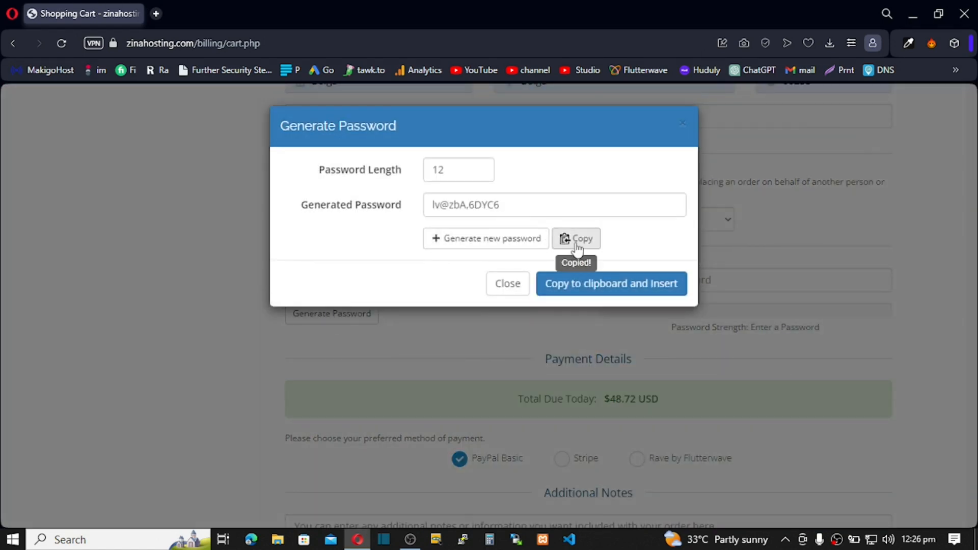
pyautogui.click(595, 291)
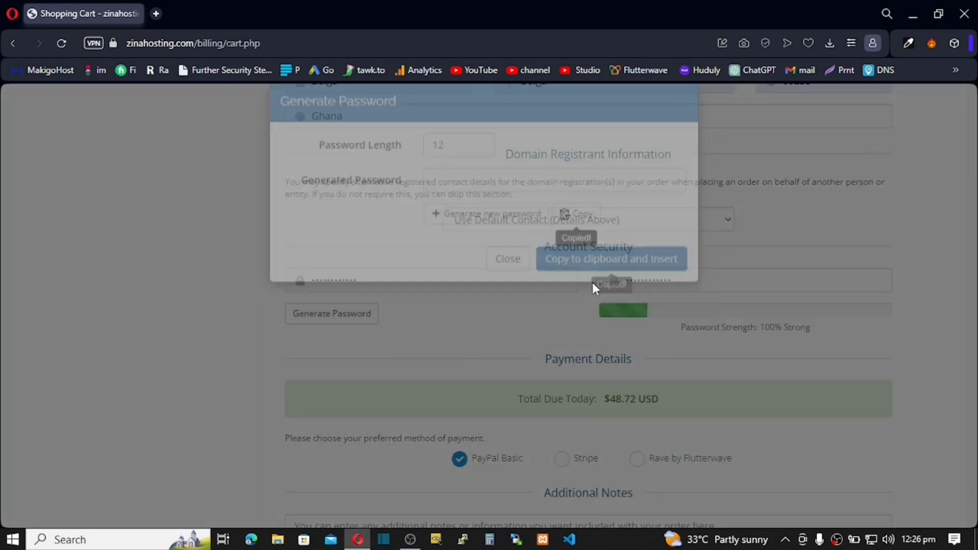
# Step: Agree to the Terms of Service and complete the order with PayPal Basic, declining to save the address in the browser
pyautogui.scroll(-3, 498, 332)
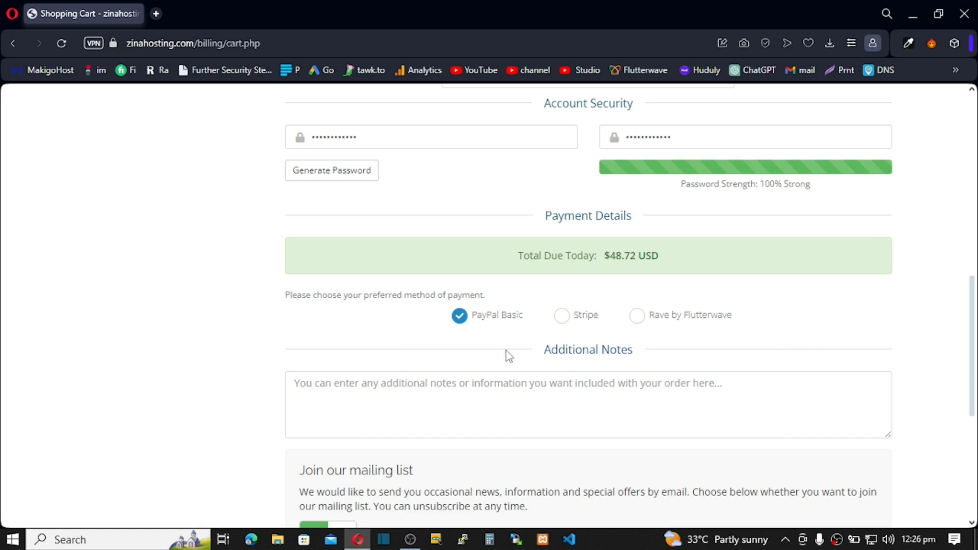
pyautogui.scroll(-1, 507, 355)
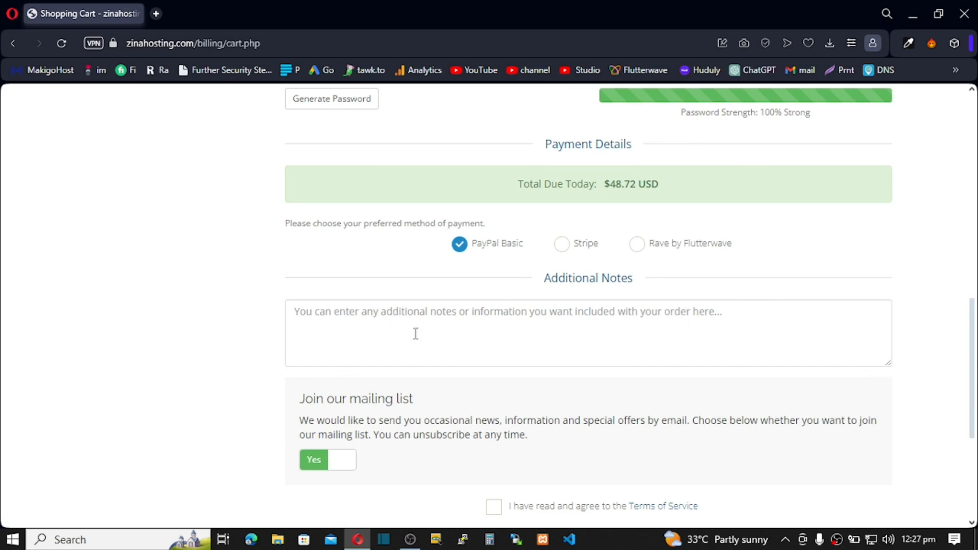
pyautogui.scroll(-1, 415, 333)
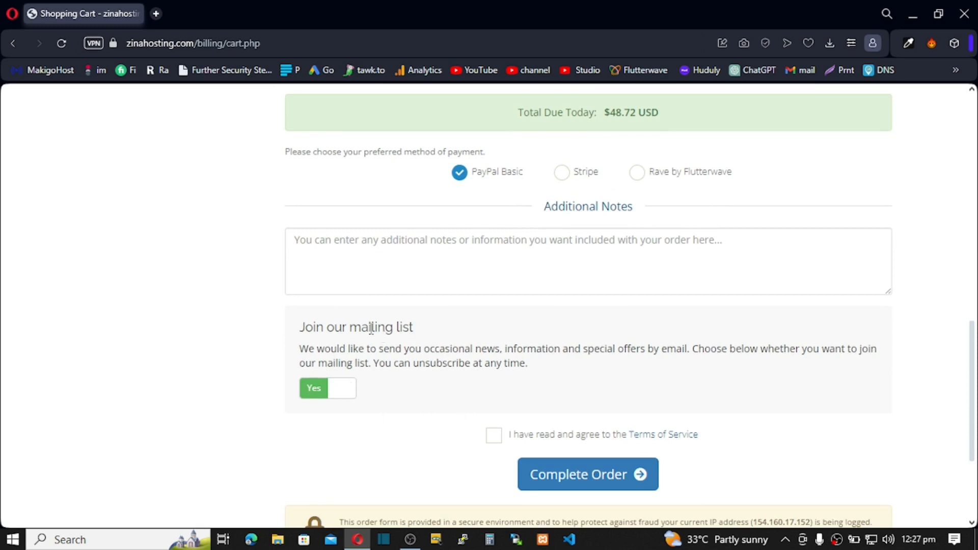
pyautogui.click(337, 399)
pyautogui.click(334, 399)
pyautogui.click(493, 436)
pyautogui.scroll(4, 561, 400)
pyautogui.scroll(-5, 563, 401)
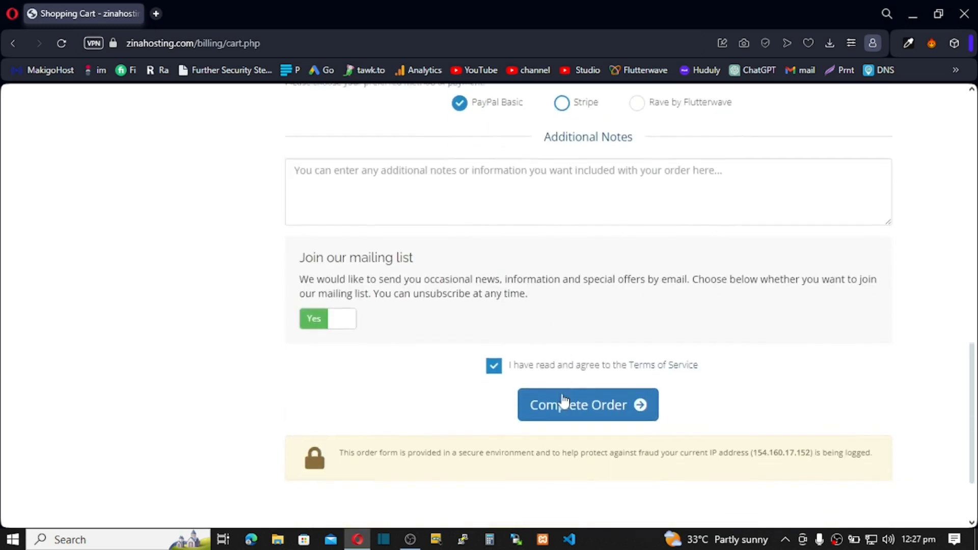
pyautogui.click(565, 403)
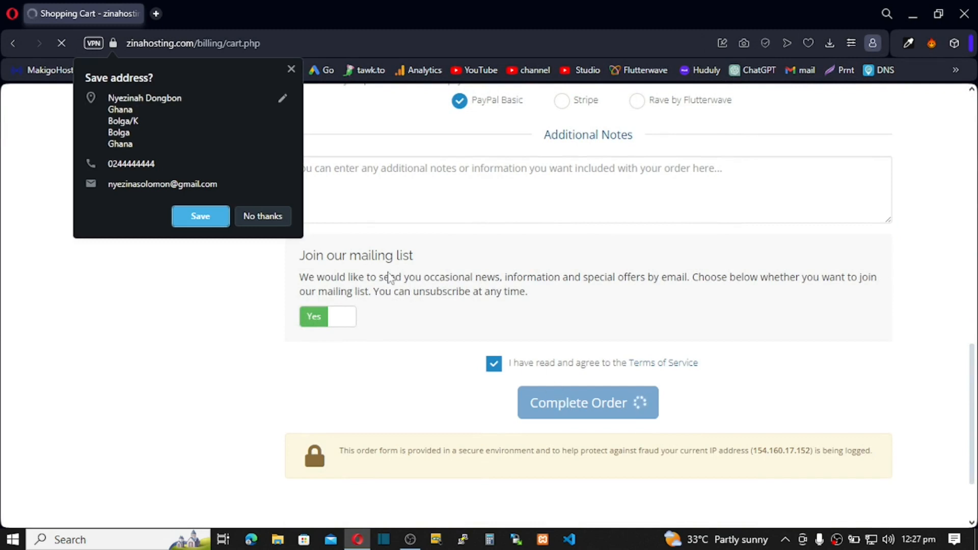
pyautogui.click(262, 216)
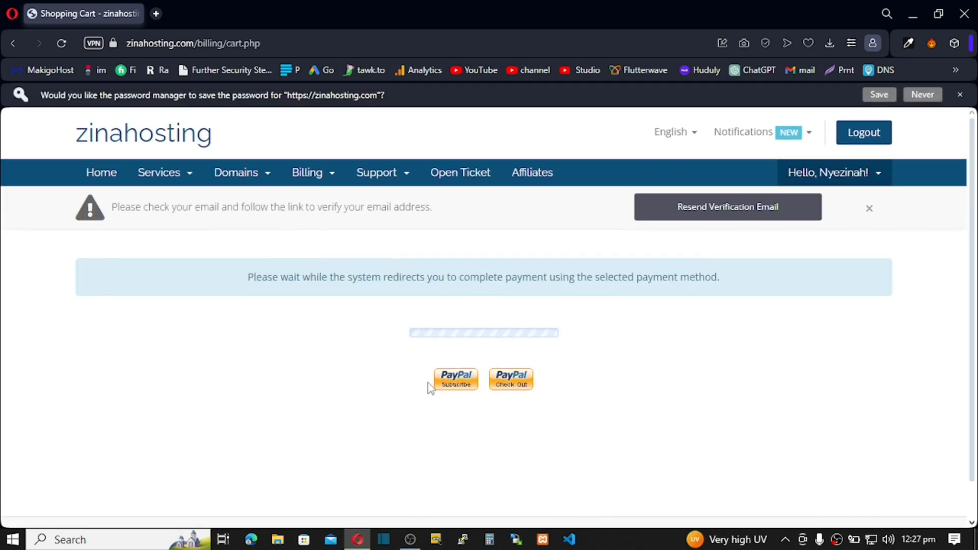
# Step: Try to pay the order through PayPal Check Out and return to the billing portal's homepage
pyautogui.click(510, 387)
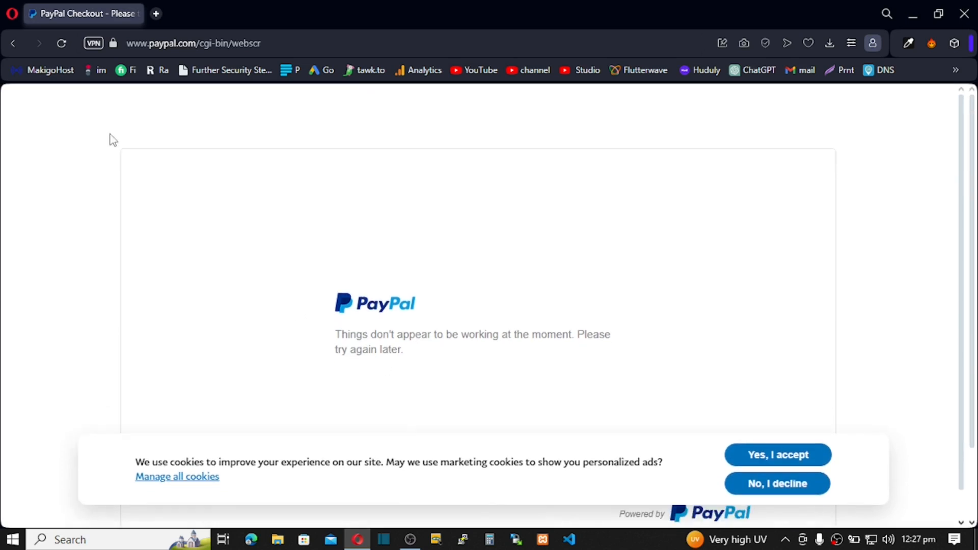
pyautogui.click(13, 45)
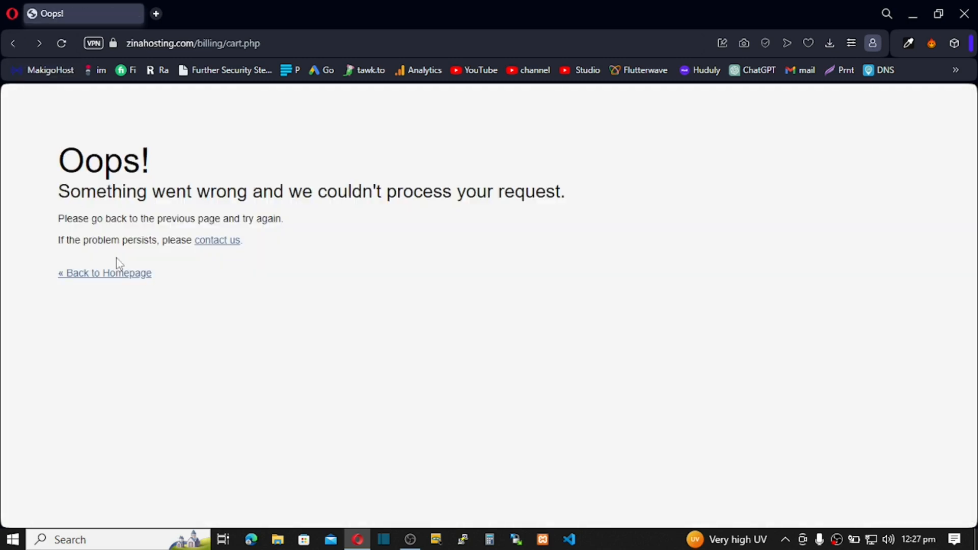
pyautogui.click(119, 278)
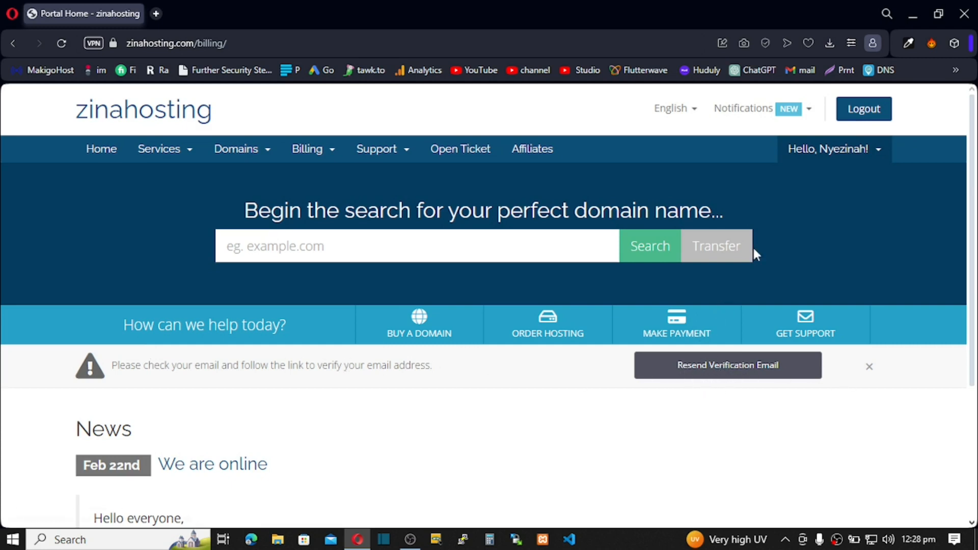
# Step: View the product details of the thgeyhegyegy.com hosting service in the client area
pyautogui.click(188, 148)
pyautogui.click(183, 177)
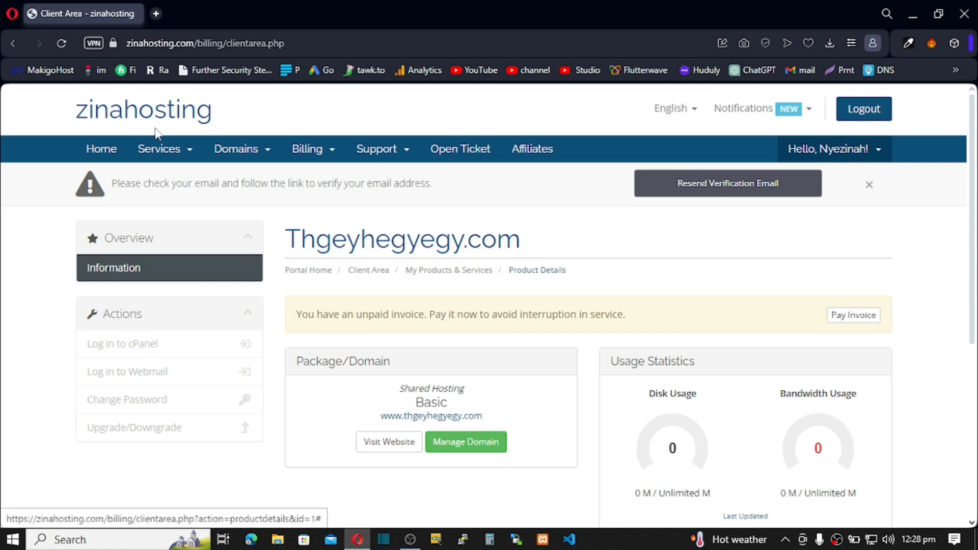
# Step: Open the WHMCS admin dashboard at zinahosting.com/billing/xadminlink/ in a new browser tab
pyautogui.click(157, 12)
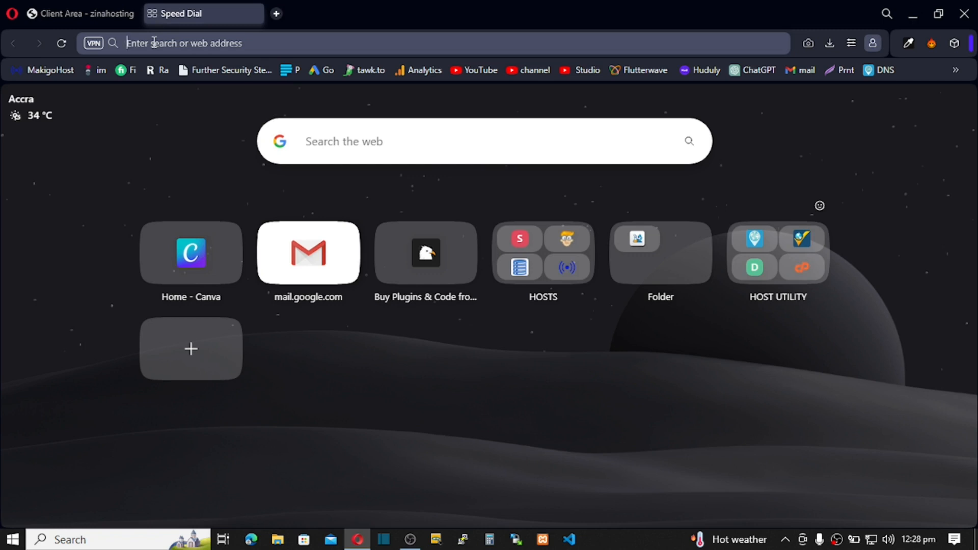
pyautogui.write('zinahosting.com')
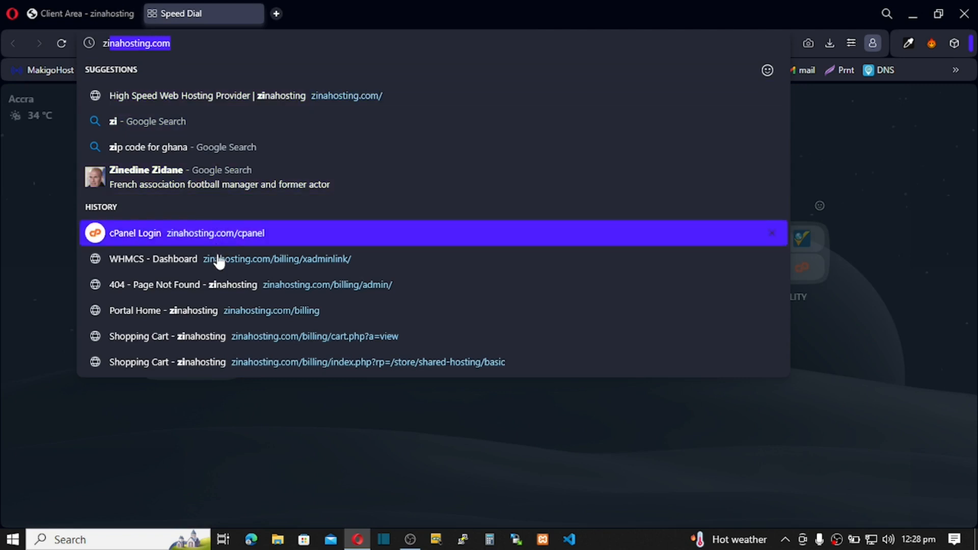
pyautogui.press('Return')
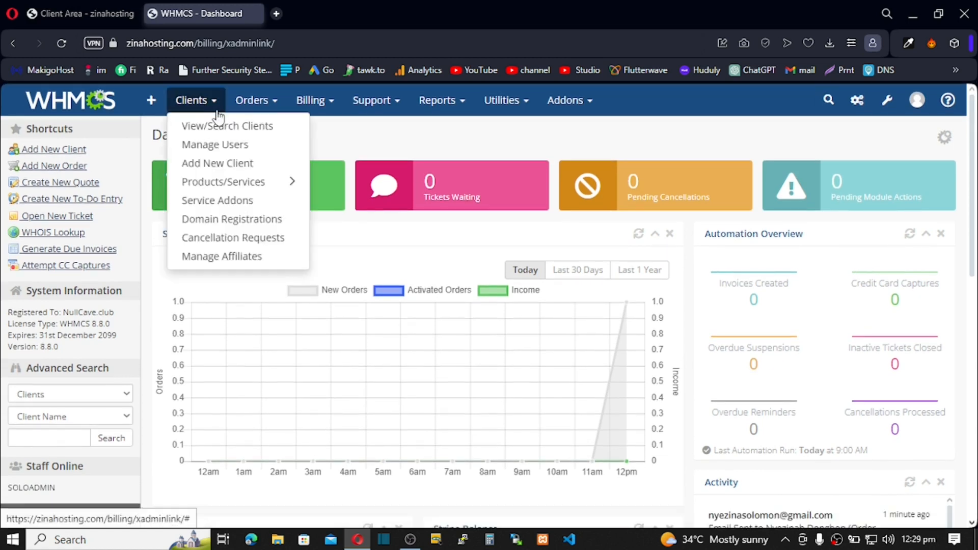
# Step: Open the new client's profile from the client list and show the products and services record for thgeyhegyegy.com
pyautogui.click(218, 127)
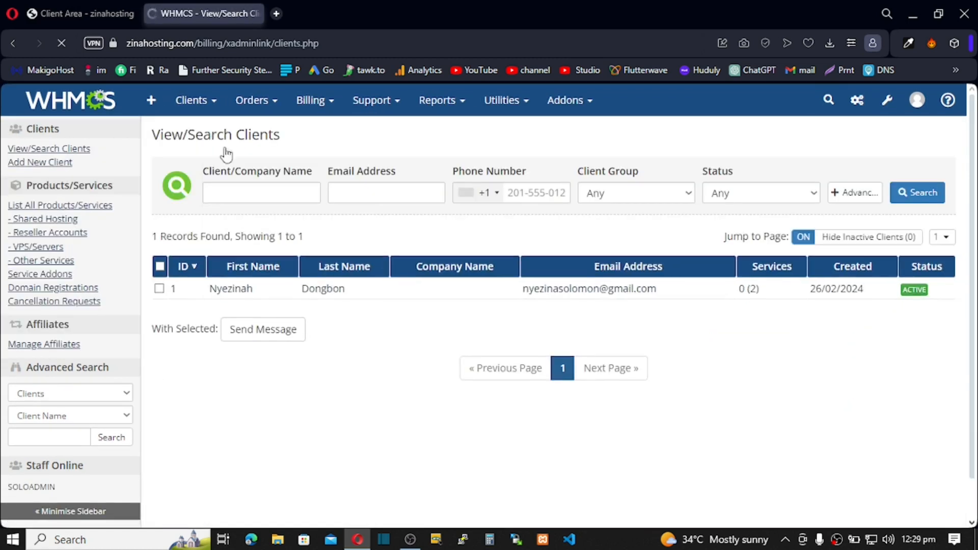
pyautogui.click(231, 289)
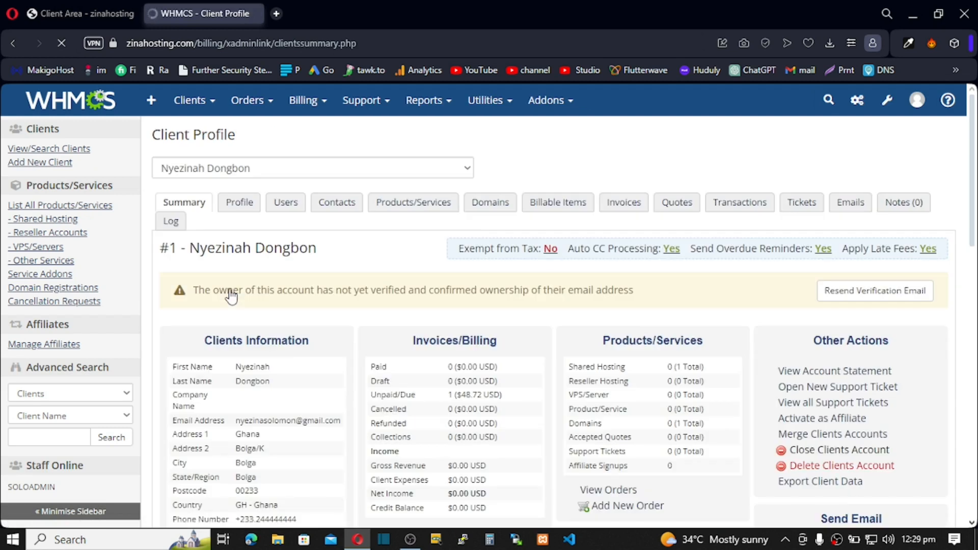
pyautogui.click(396, 209)
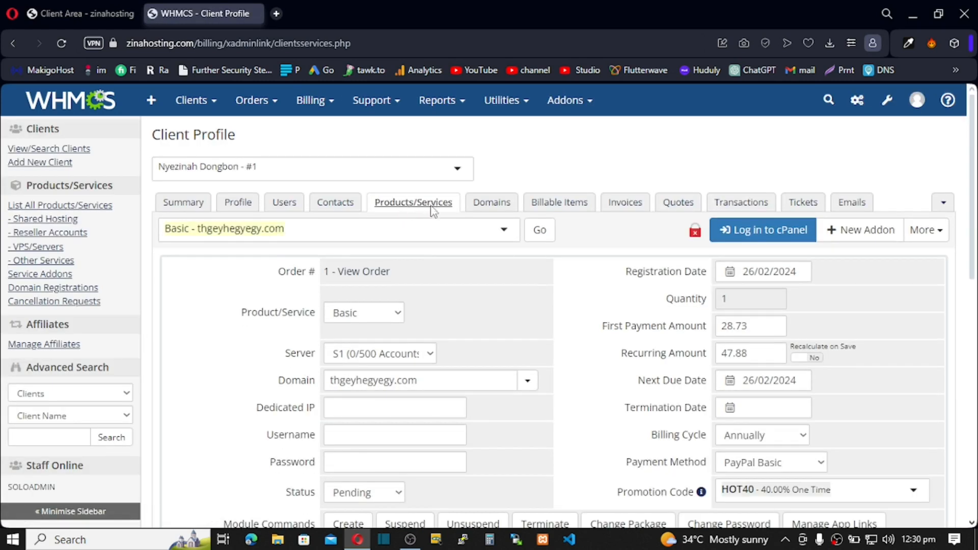
pyautogui.scroll(-1, 427, 299)
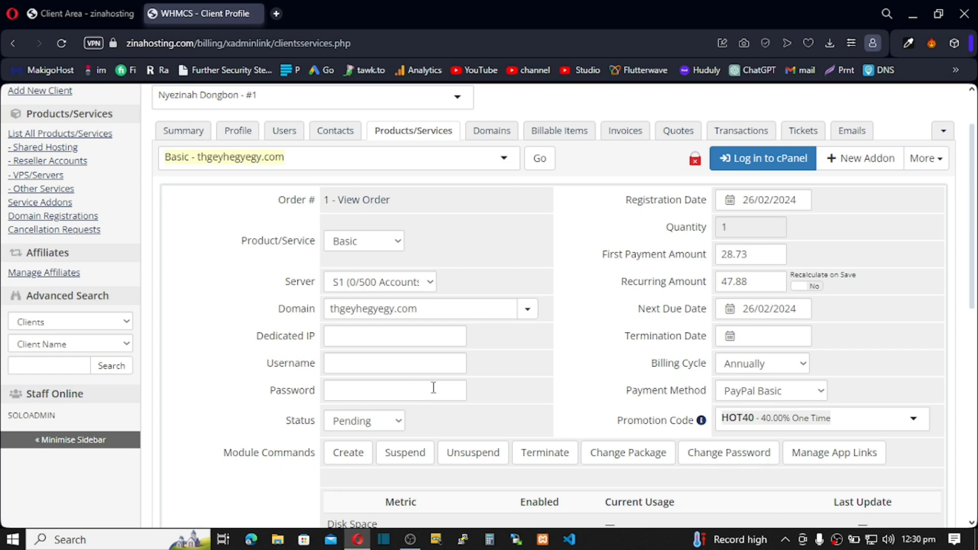
# Step: Provision the thgeyhegyegy.com hosting account with the Create module command and log in to its cPanel
pyautogui.click(343, 456)
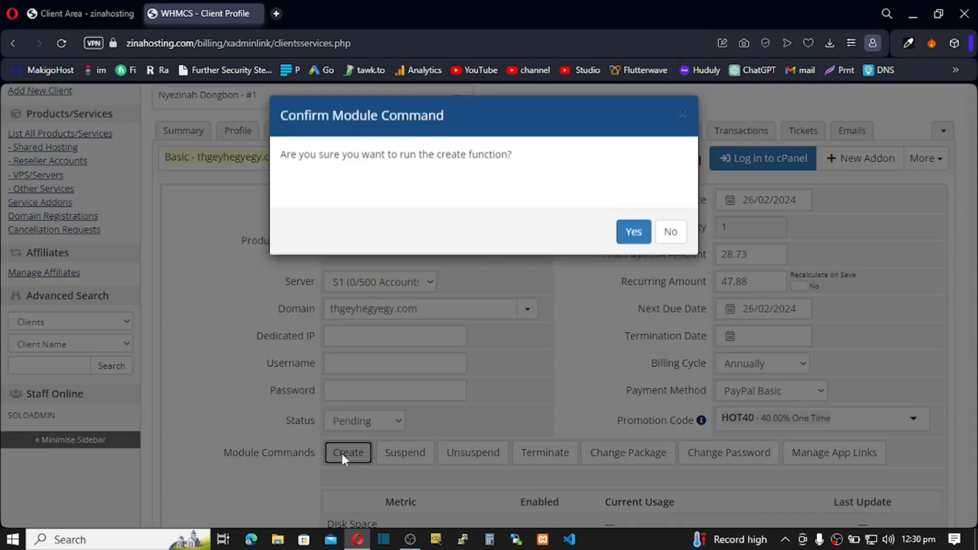
pyautogui.click(631, 243)
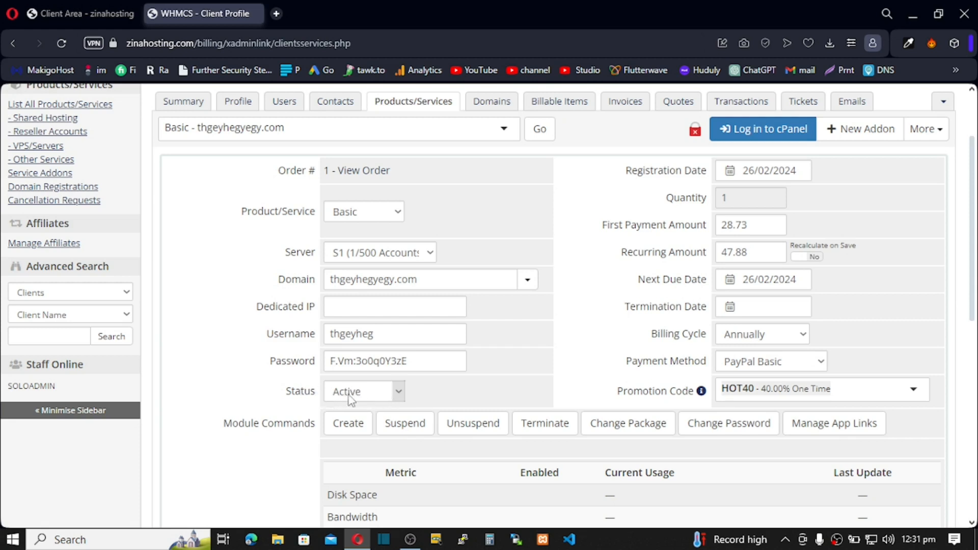
pyautogui.doubleClick(390, 338)
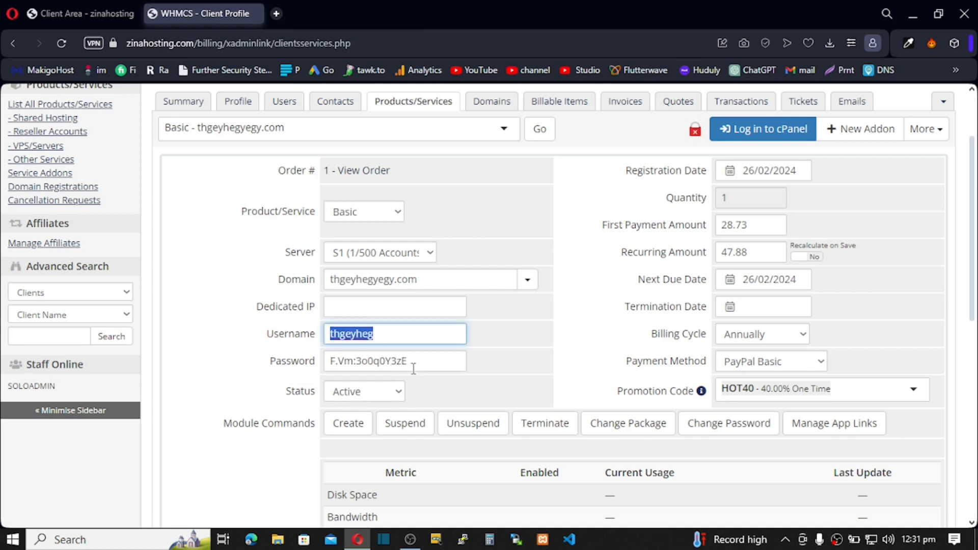
pyautogui.press('Tab')
pyautogui.doubleClick(383, 340)
pyautogui.press('Tab')
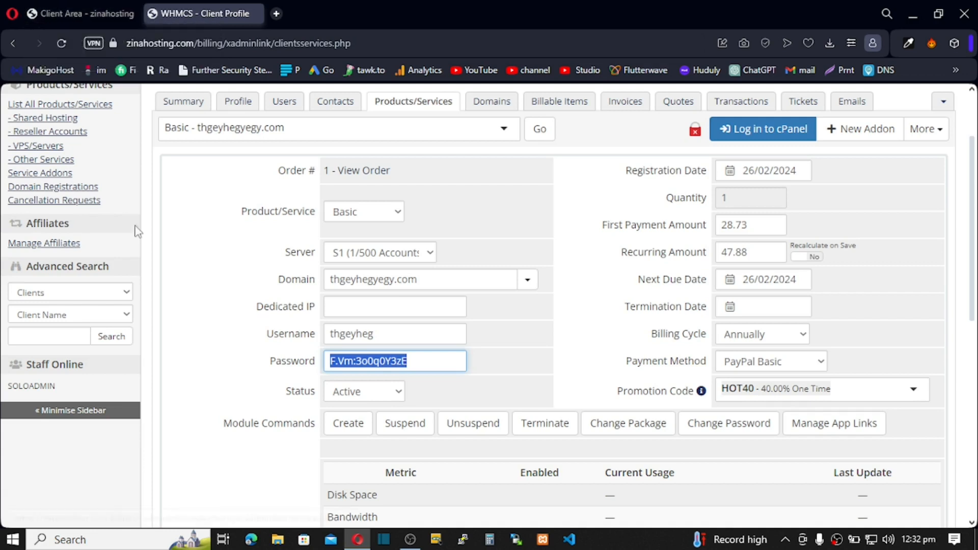
pyautogui.click(179, 235)
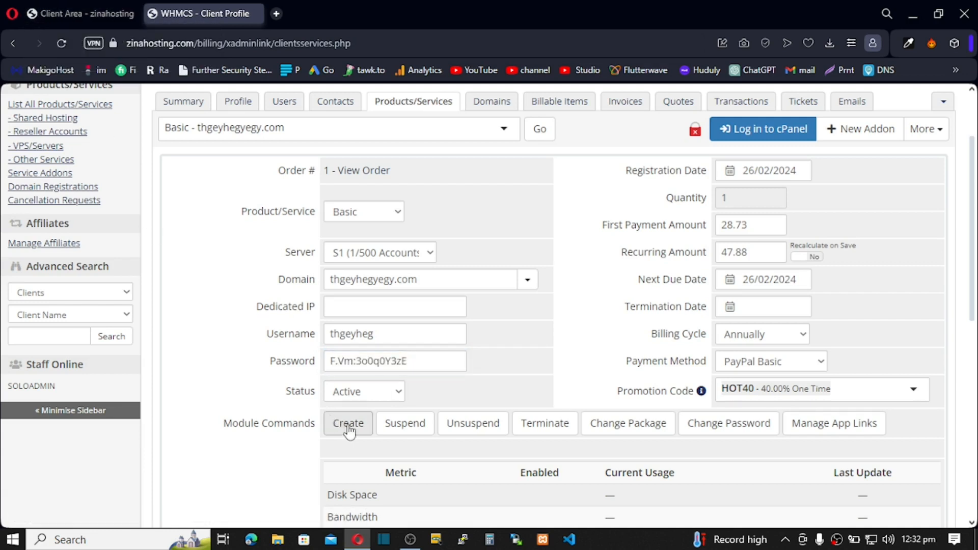
pyautogui.click(761, 134)
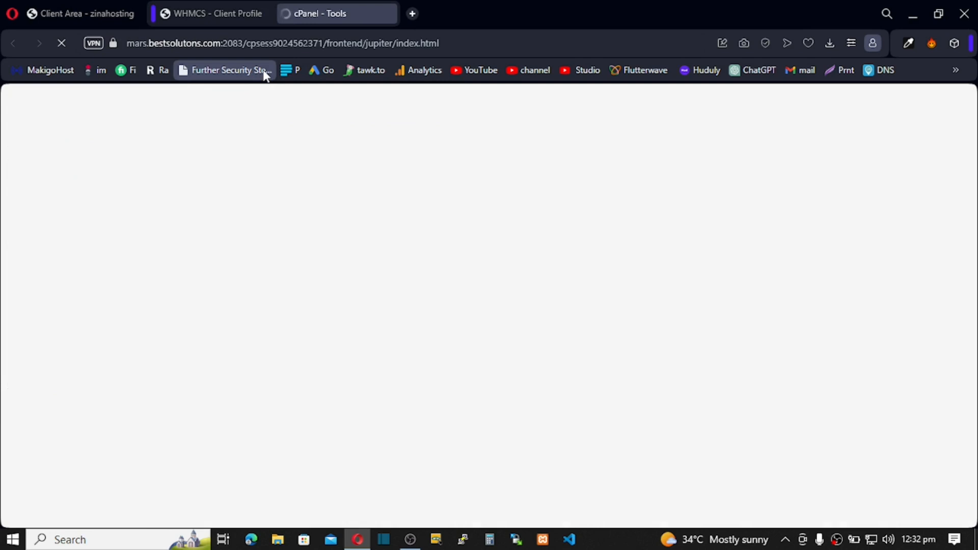
# Step: Reload the hosting service's product details in the client area and check the unpaid invoice notice
pyautogui.click(85, 7)
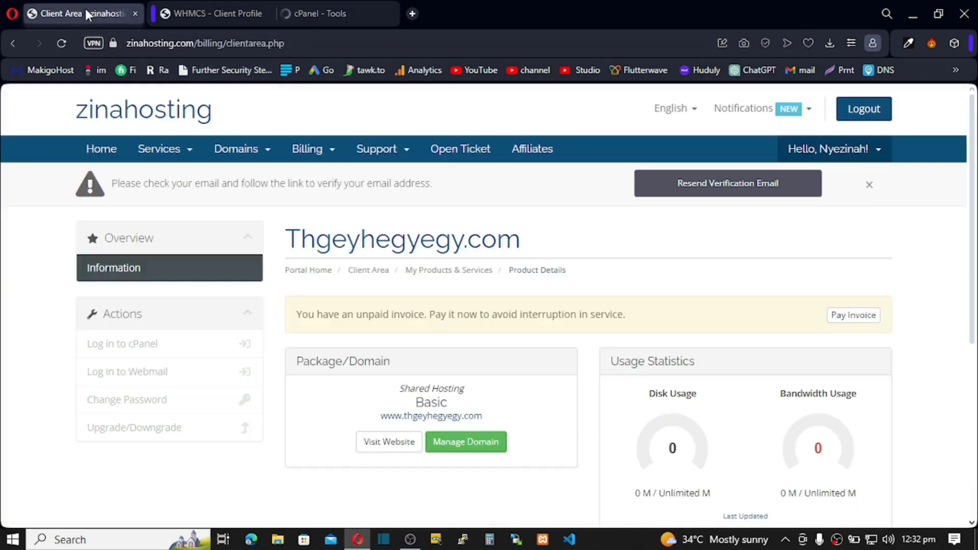
pyautogui.click(62, 43)
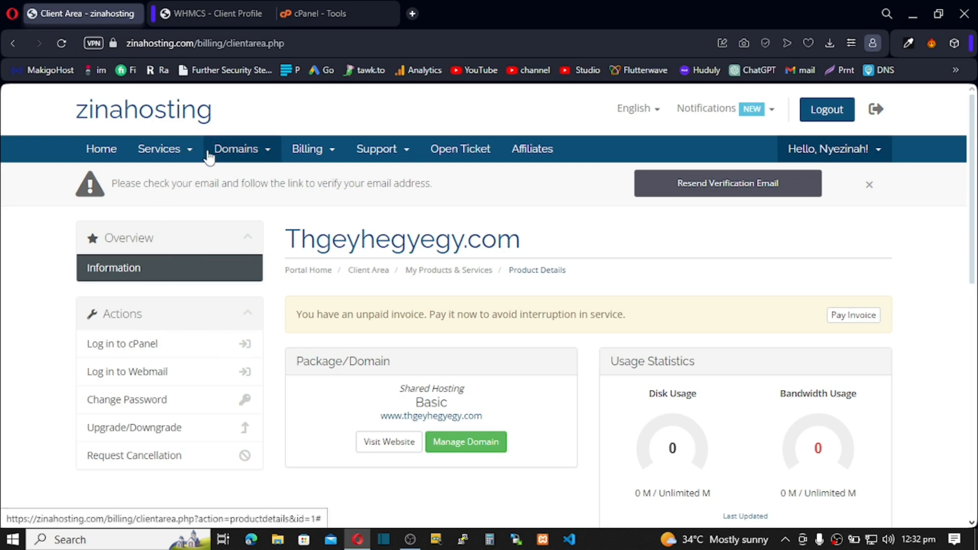
pyautogui.moveTo(297, 320); pyautogui.dragTo(647, 323)
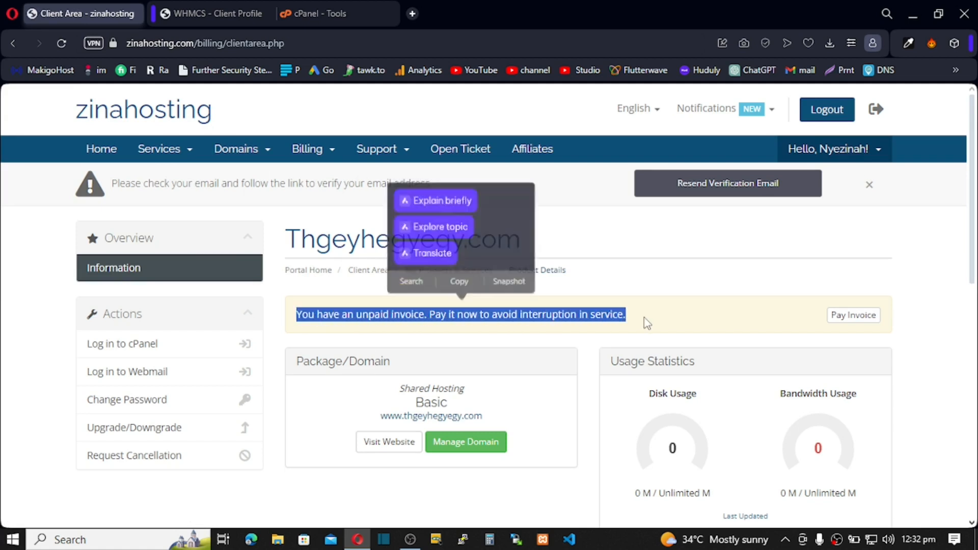
pyautogui.click(647, 323)
pyautogui.moveTo(632, 324); pyautogui.dragTo(294, 329)
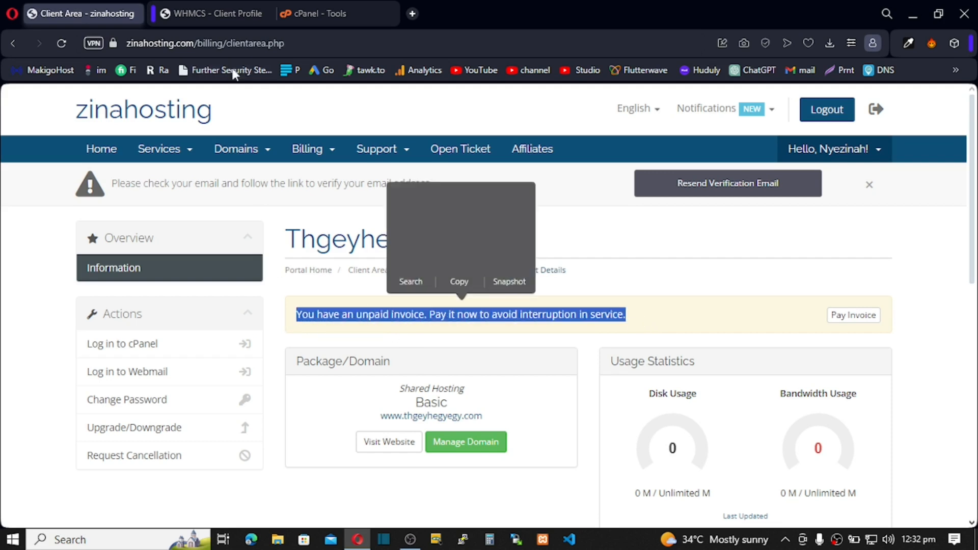
# Step: Mark invoice 1 as paid in the client's invoice list in the WHMCS admin area
pyautogui.click(231, 10)
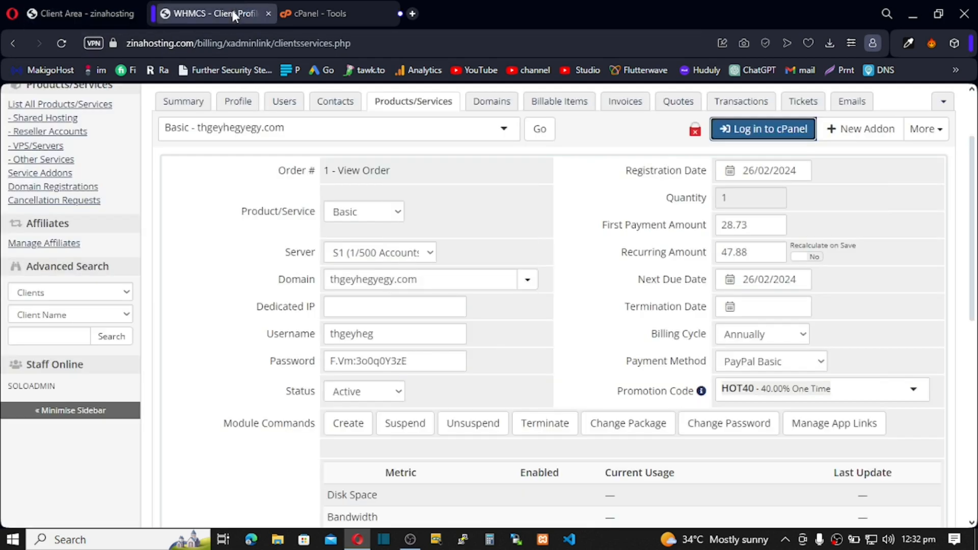
pyautogui.scroll(2, 584, 164)
pyautogui.click(630, 175)
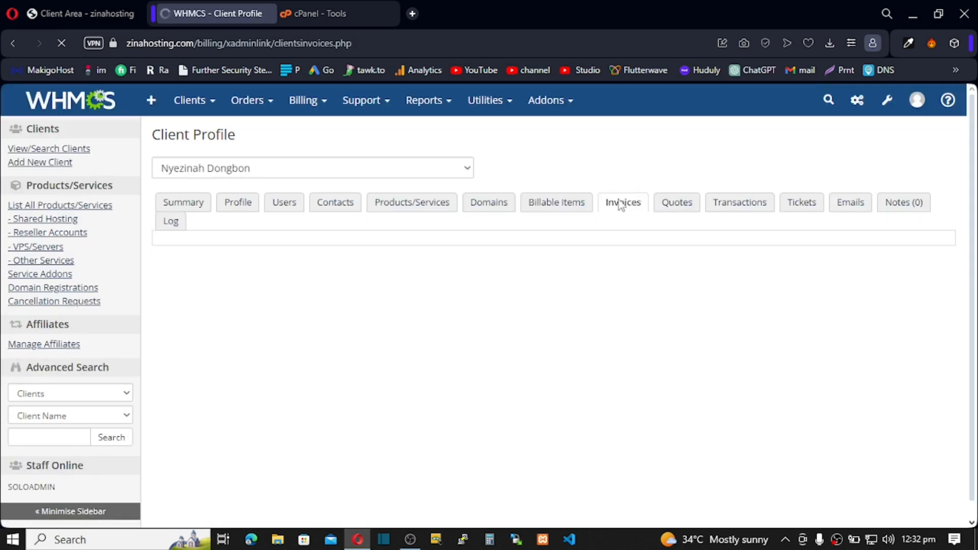
pyautogui.scroll(-3, 448, 315)
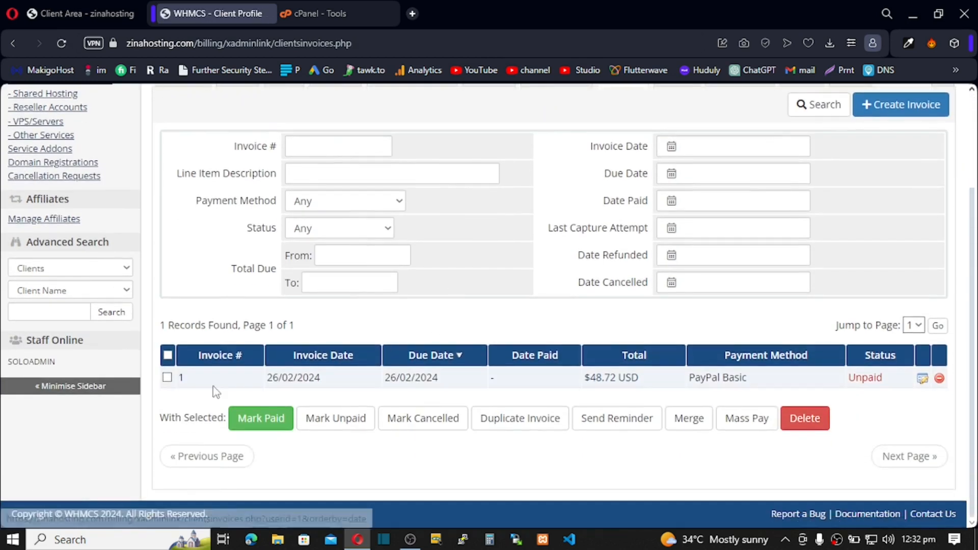
pyautogui.click(167, 377)
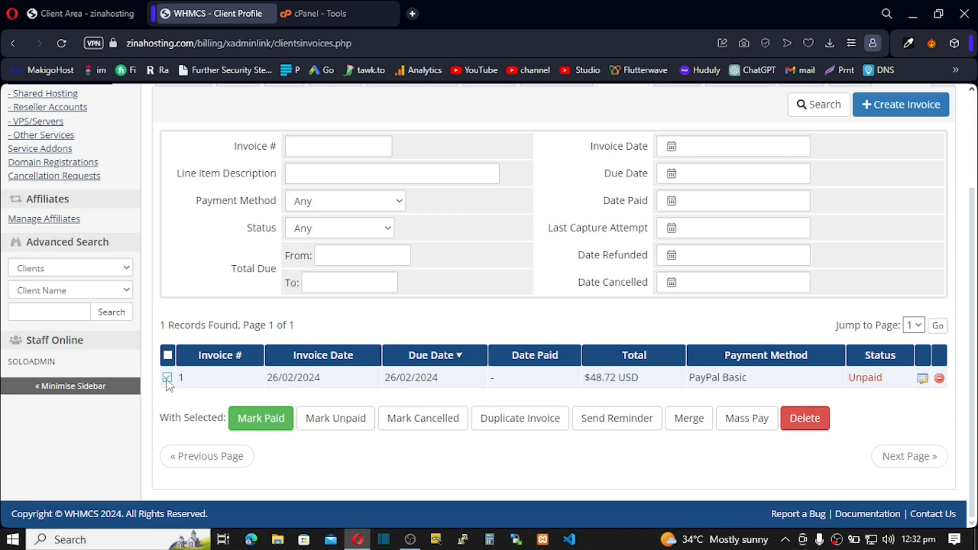
pyautogui.click(267, 427)
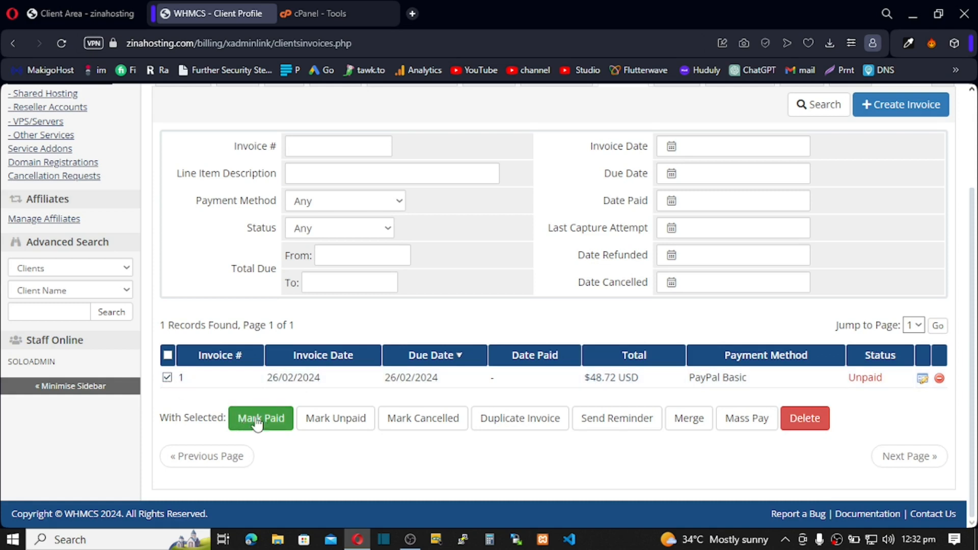
pyautogui.click(568, 127)
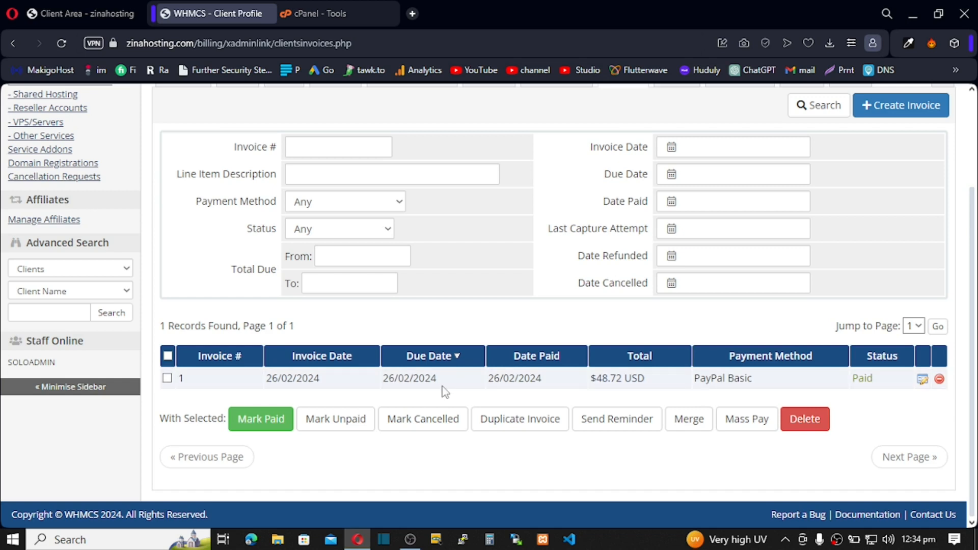
# Step: Reload the thgeyhegyegy.com product details in the client area to check the invoice notice after the payment update
pyautogui.scroll(3, 329, 255)
pyautogui.click(114, 14)
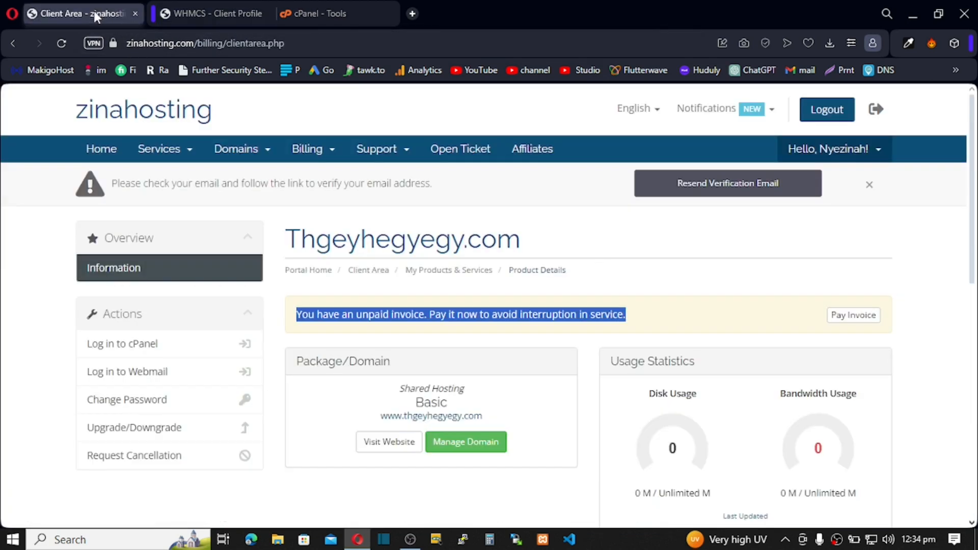
pyautogui.click(62, 44)
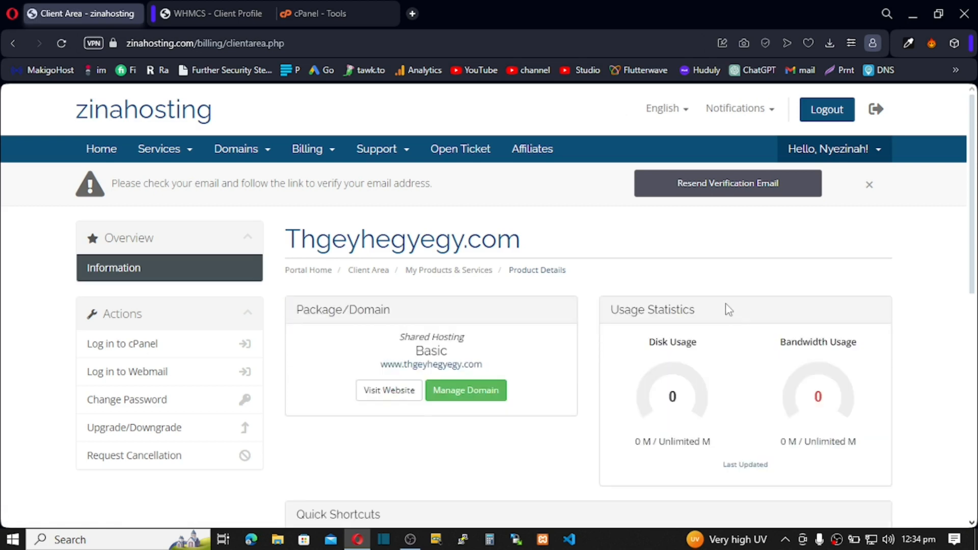
# Step: Open the Upgrade/Downgrade options for the Basic hosting service and review the Shared Hosting - Standard package
pyautogui.click(162, 431)
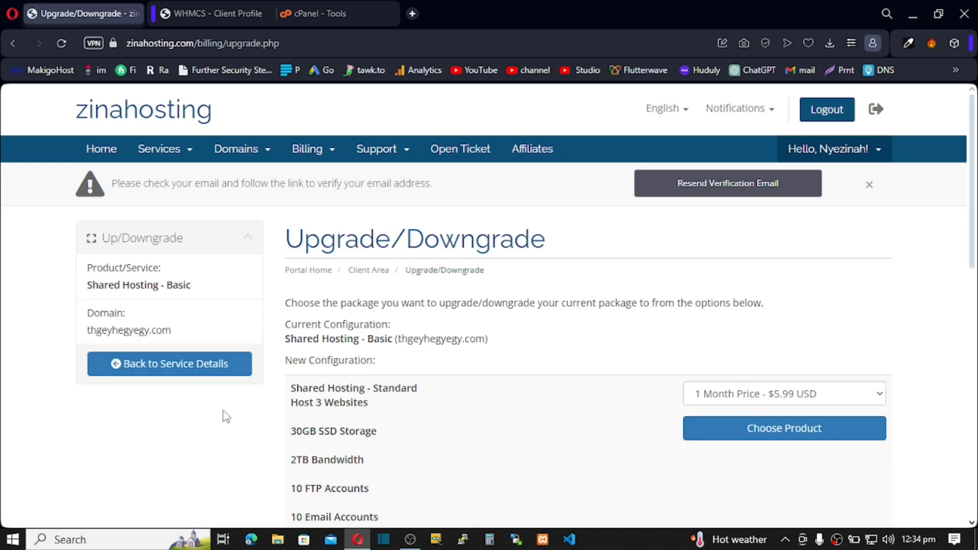
pyautogui.scroll(-1, 744, 351)
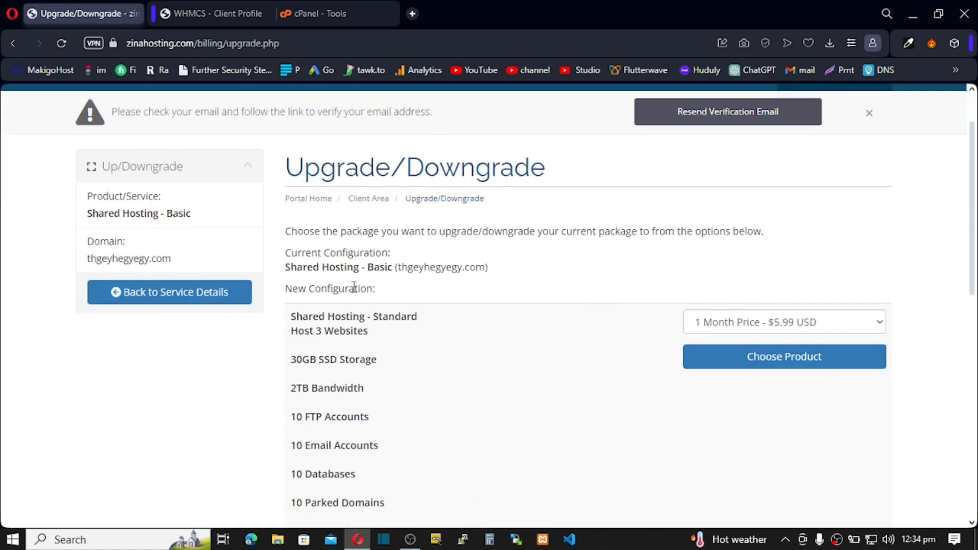
pyautogui.doubleClick(371, 263)
pyautogui.moveTo(380, 316); pyautogui.dragTo(400, 317)
pyautogui.click(455, 316)
pyautogui.scroll(1, 512, 300)
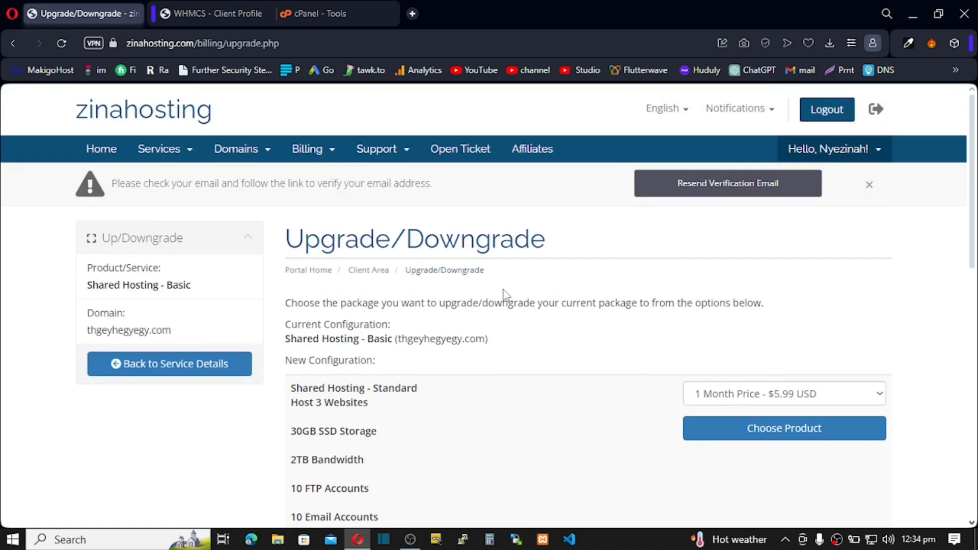
# Step: Activate the customer's affiliate account from the Affiliates page
pyautogui.click(536, 157)
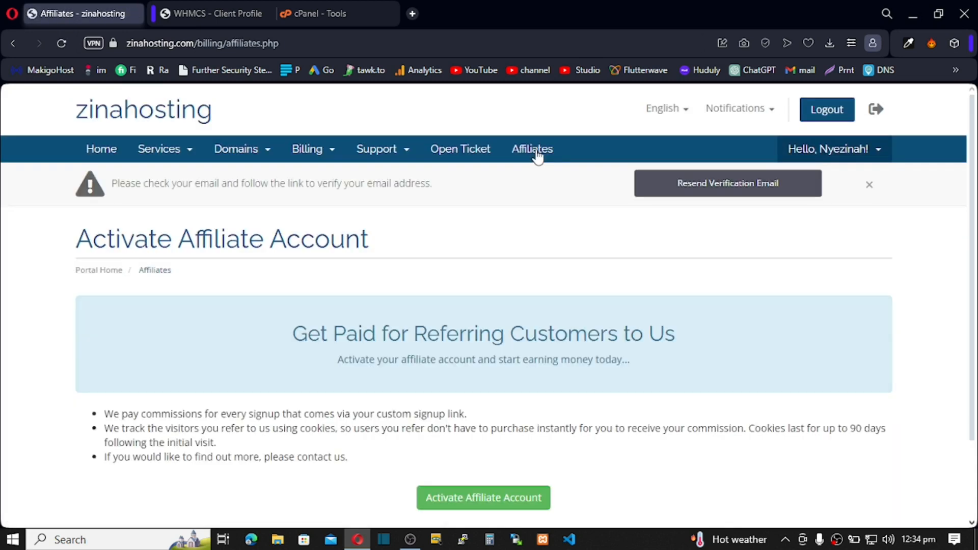
pyautogui.scroll(-2, 469, 377)
pyautogui.click(471, 403)
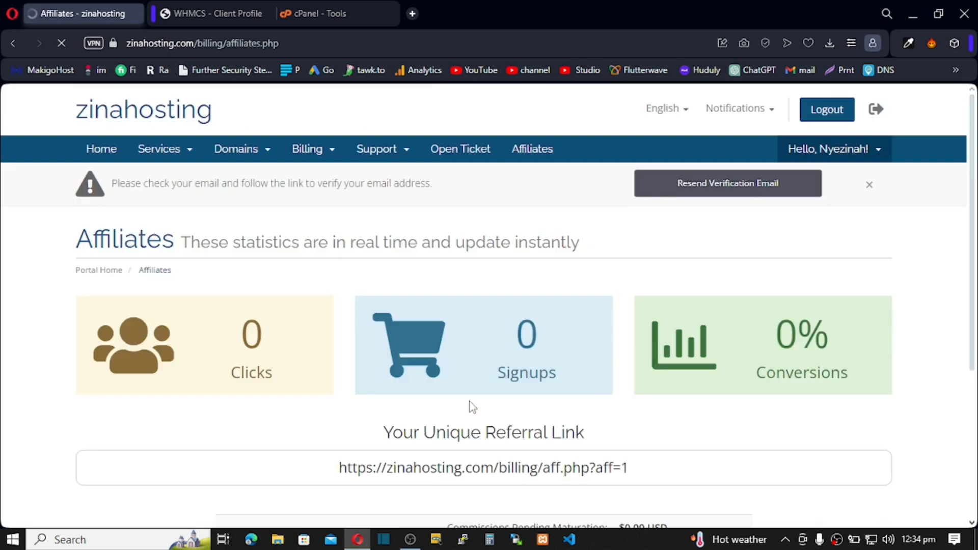
# Step: Review the unique referral link and the available commissions balance on the Affiliates page
pyautogui.scroll(-3, 478, 379)
pyautogui.moveTo(664, 327); pyautogui.dragTo(334, 319)
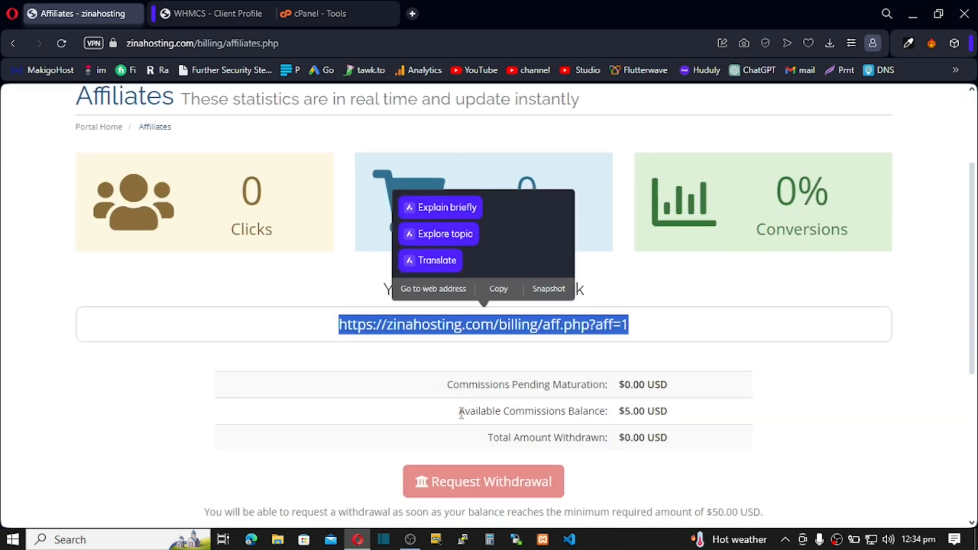
pyautogui.moveTo(460, 411); pyautogui.dragTo(685, 429)
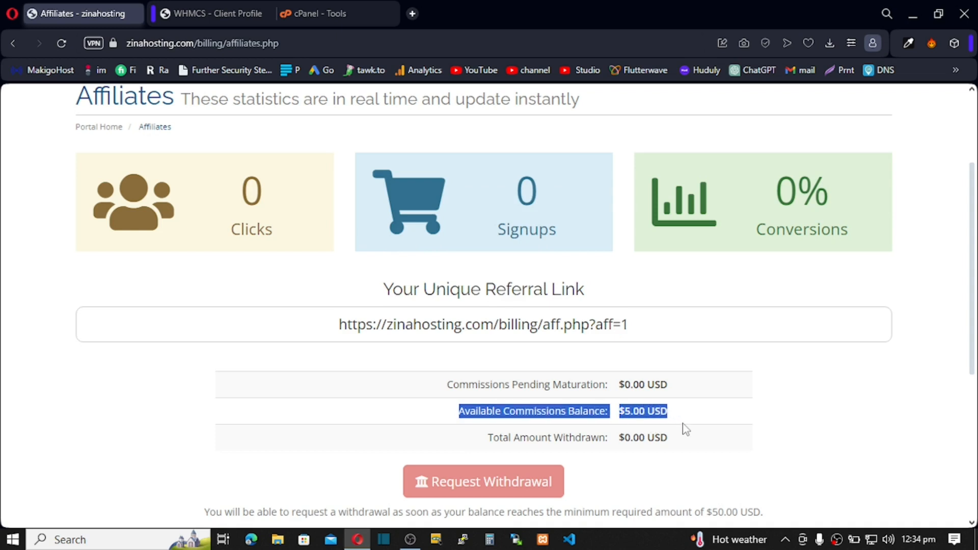
pyautogui.moveTo(465, 407); pyautogui.dragTo(688, 413)
pyautogui.scroll(3, 629, 349)
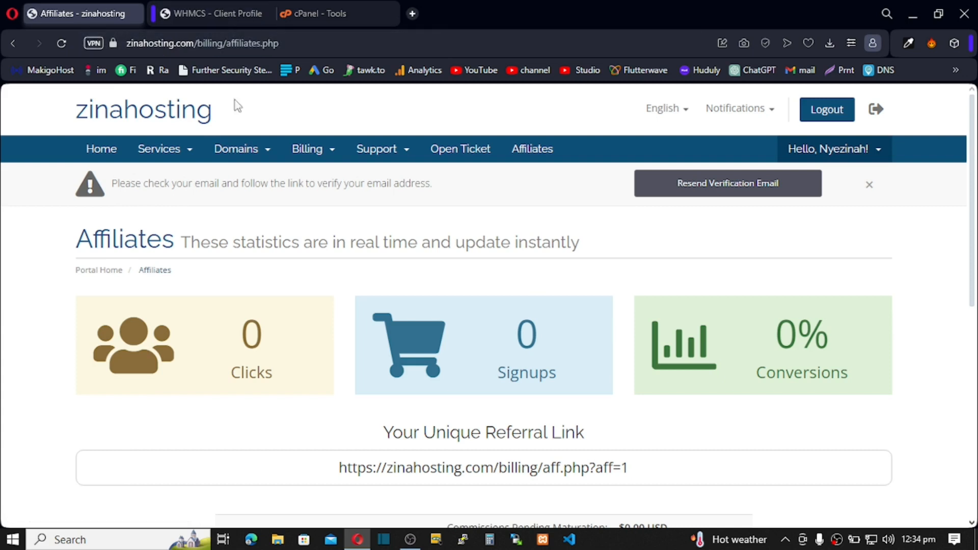
# Step: View the customer's My Domains list in the client area and open the thgeyhegyegy.com domain record in the admin client profile
pyautogui.click(249, 150)
pyautogui.click(258, 176)
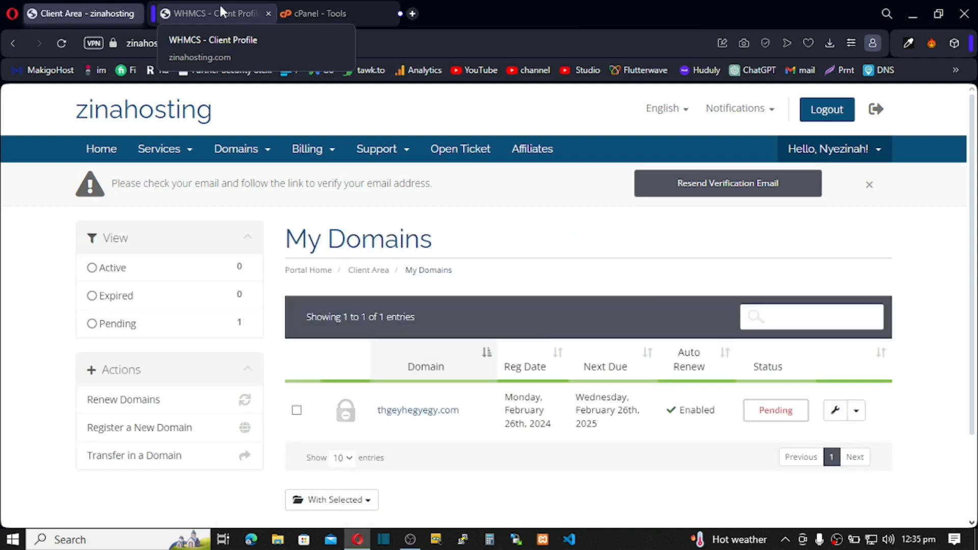
pyautogui.click(220, 7)
pyautogui.click(489, 204)
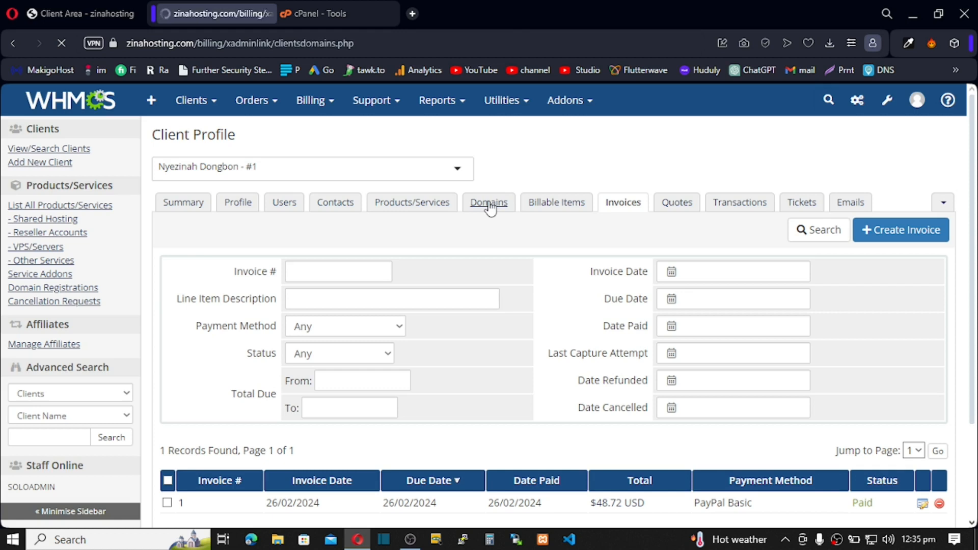
pyautogui.scroll(-3, 485, 209)
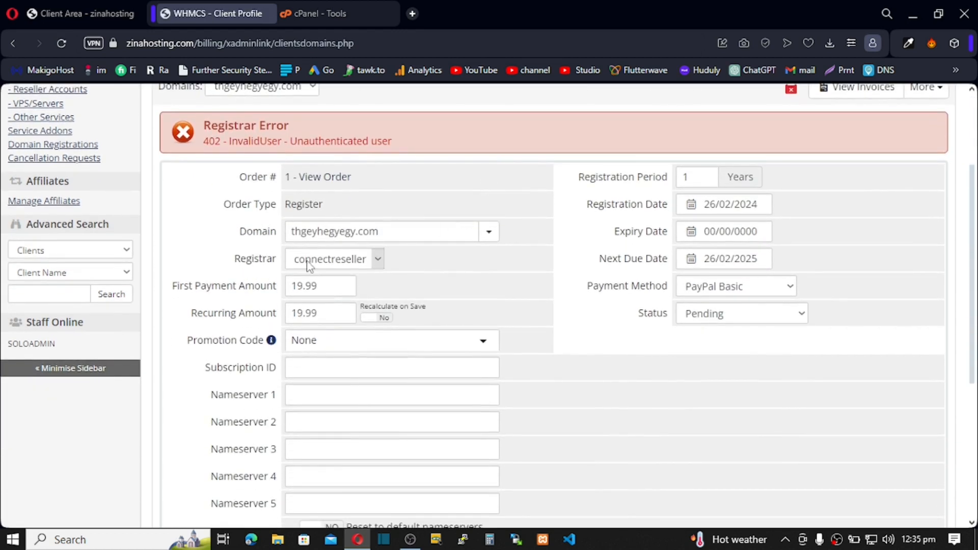
# Step: Examine the connectreseller registrar setting and the Register and Transfer registrar commands for thgeyhegyegy.com
pyautogui.click(358, 263)
pyautogui.click(375, 259)
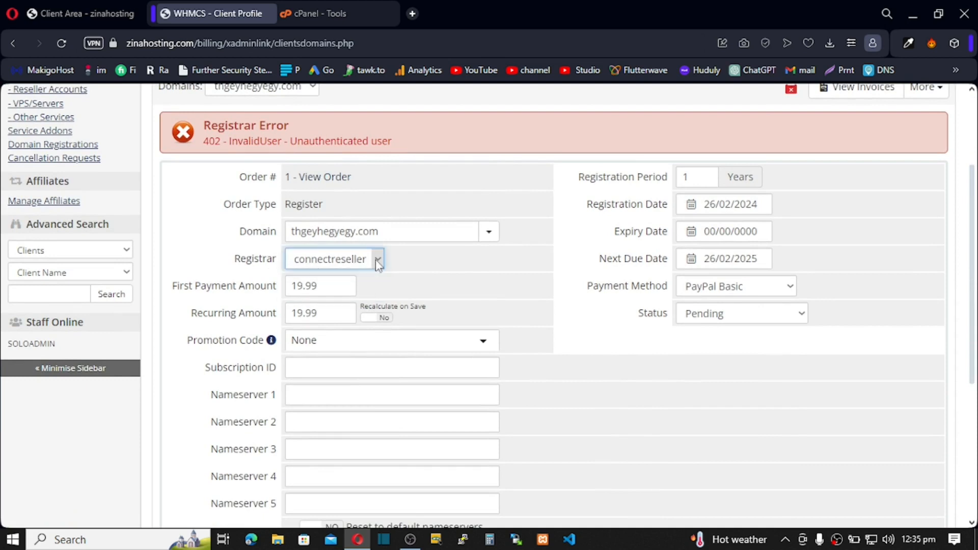
pyautogui.scroll(-5, 374, 262)
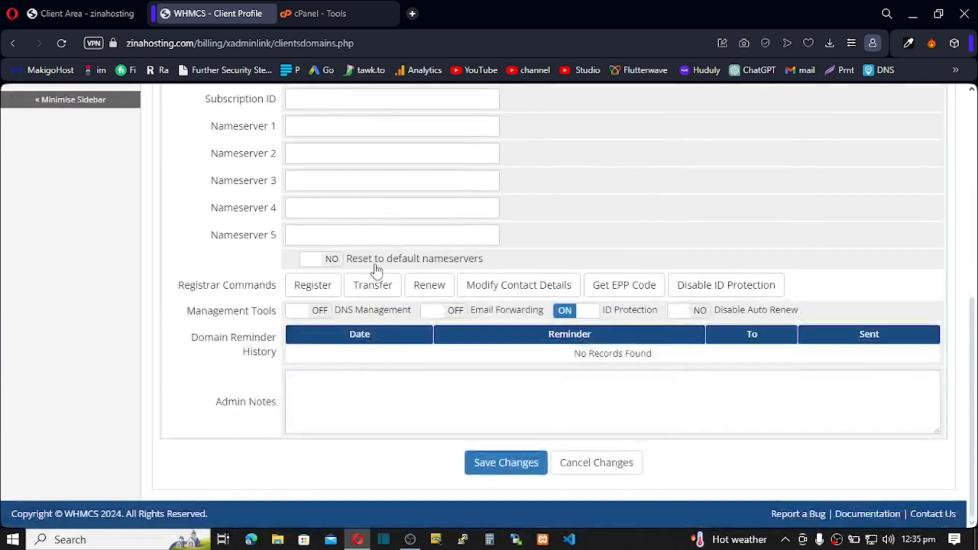
pyautogui.click(307, 294)
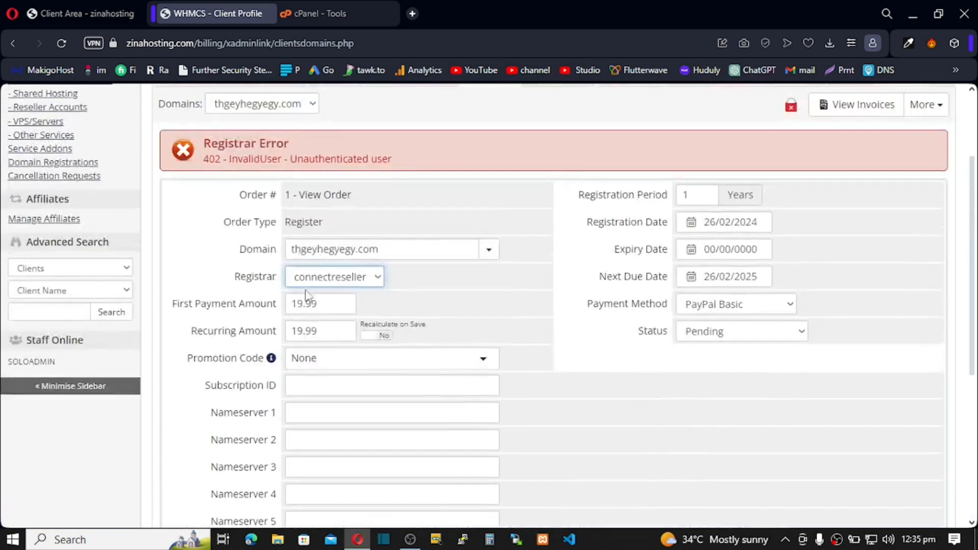
pyautogui.scroll(-4, 331, 345)
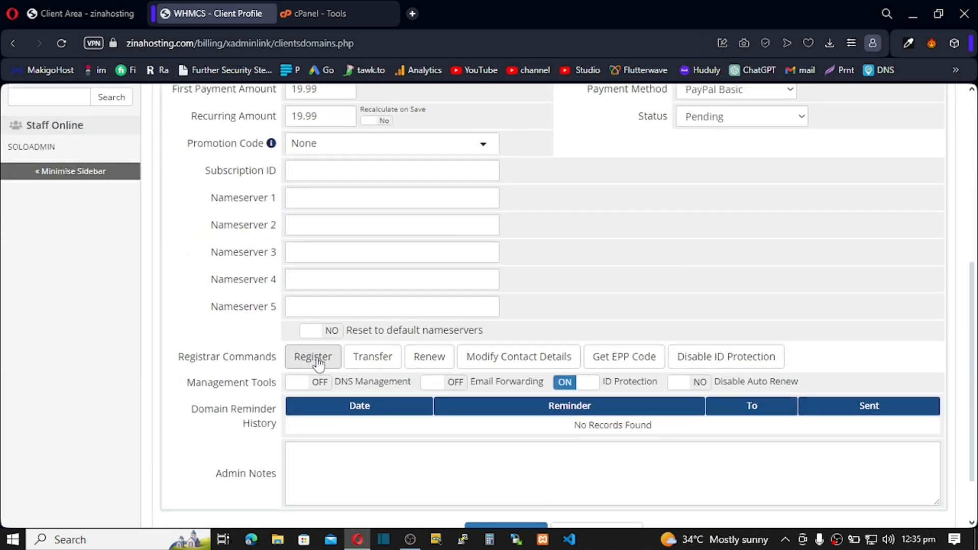
pyautogui.click(387, 362)
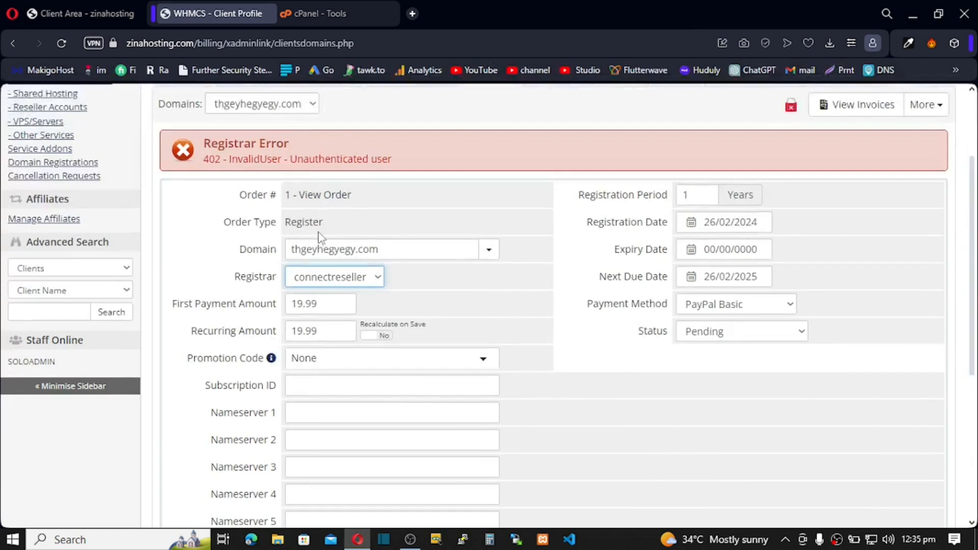
pyautogui.scroll(2, 373, 322)
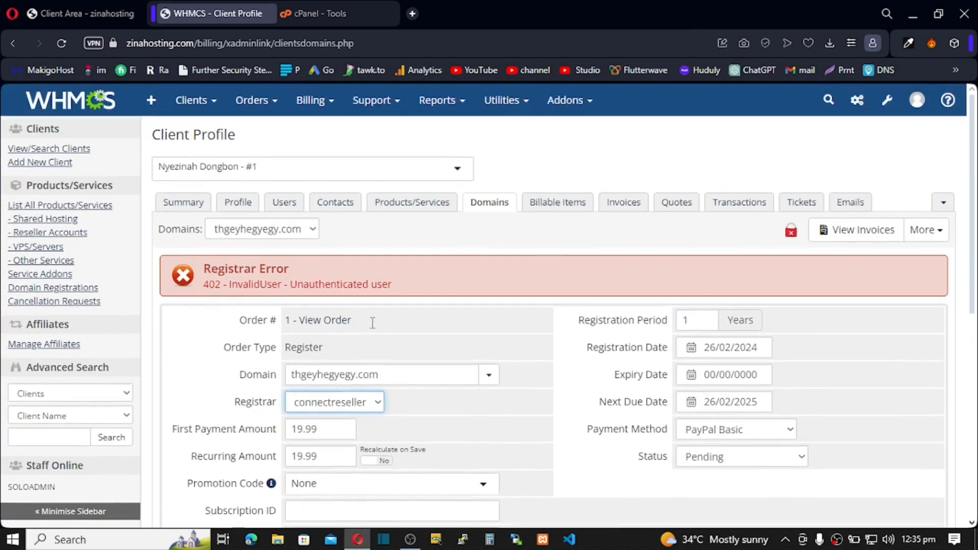
# Step: Compare the thgeyhegyegy.com domain status in the client area's My Domains list with the admin domain record
pyautogui.click(117, 8)
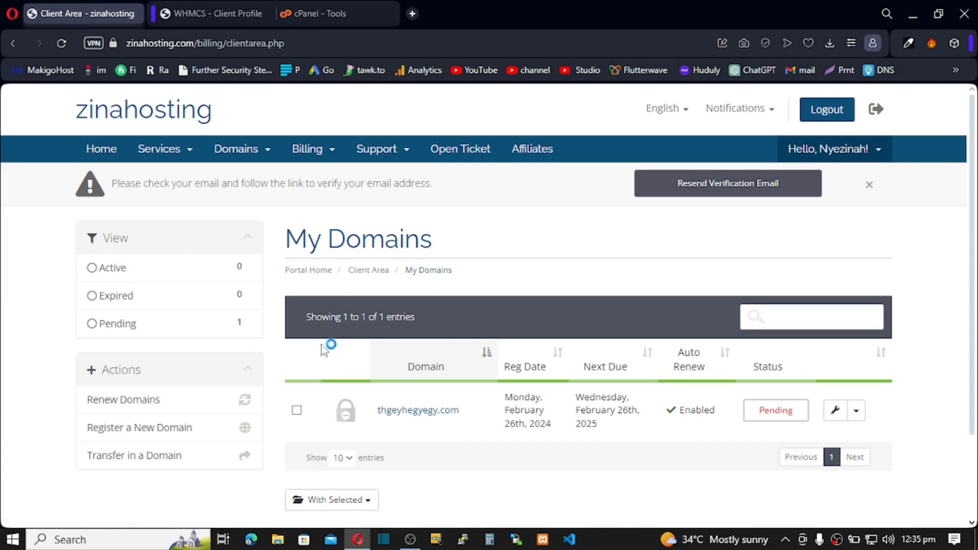
pyautogui.click(205, 10)
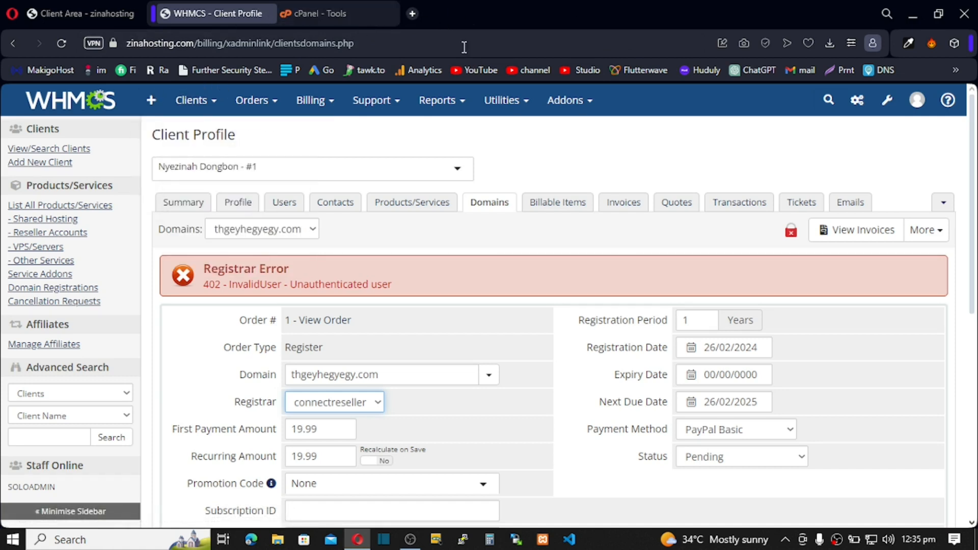
pyautogui.click(86, 9)
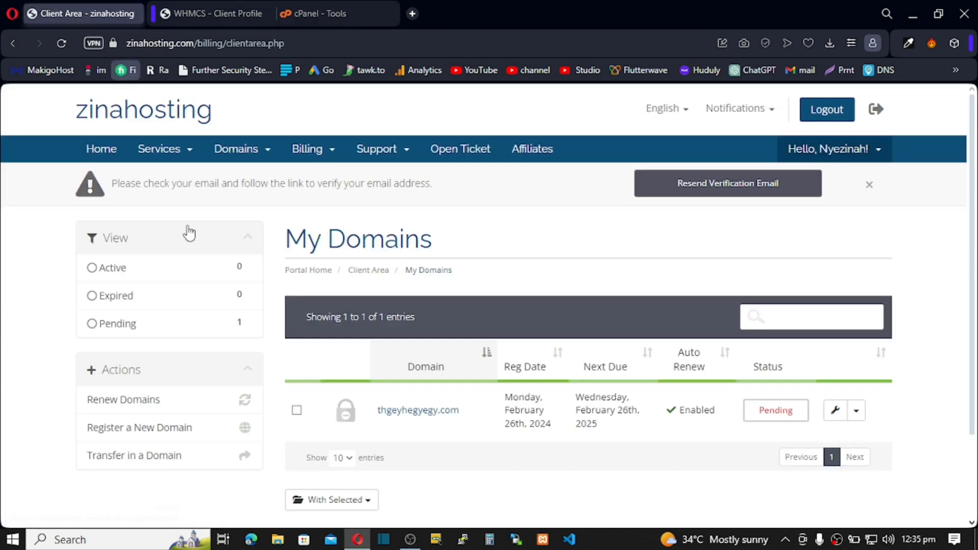